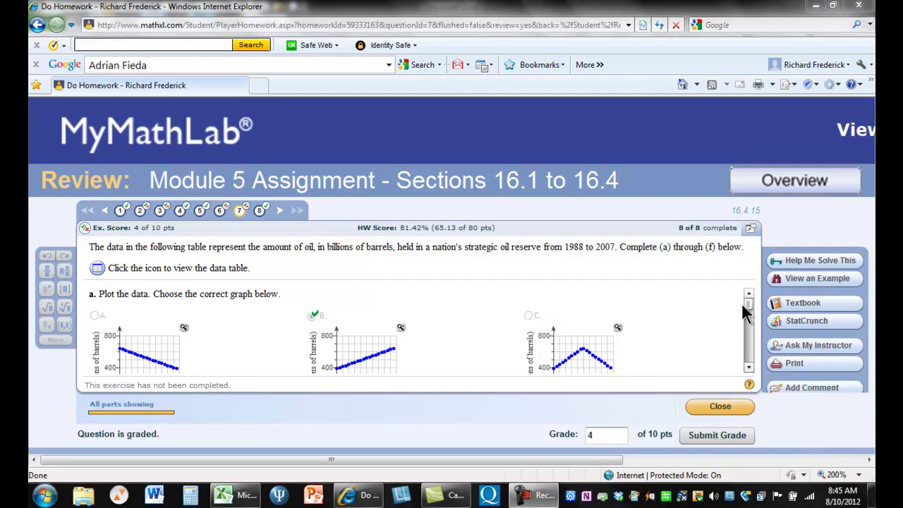
# Step: Open question 7's oil reserves data table, copy the full data set for spreadsheet use, and close the table
pyautogui.moveTo(746, 306)
pyautogui.mouseDown()
pyautogui.moveTo(739, 352)
pyautogui.moveTo(741, 322)
pyautogui.mouseUp()
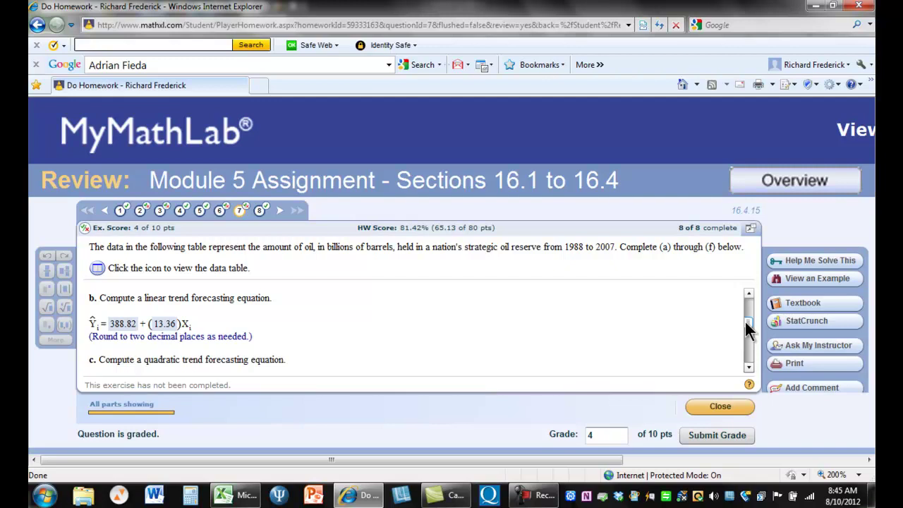
pyautogui.moveTo(746, 321); pyautogui.dragTo(741, 310)
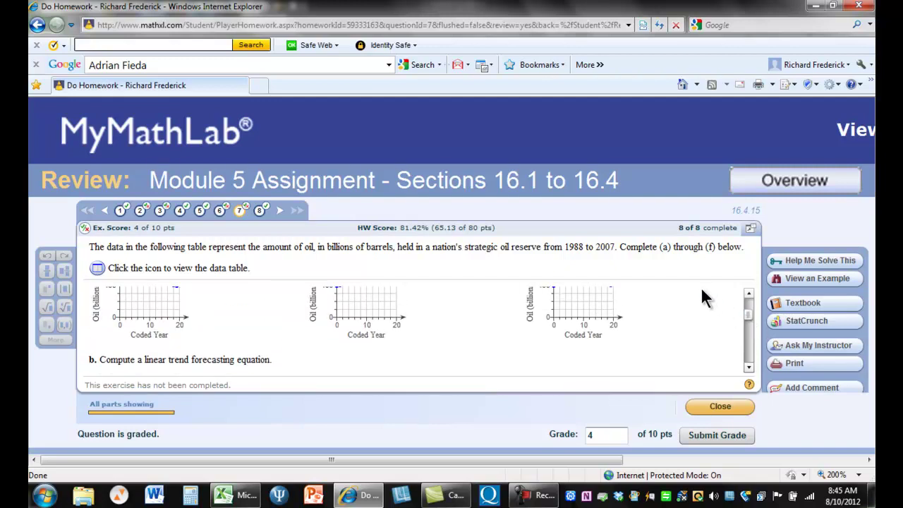
pyautogui.click(97, 269)
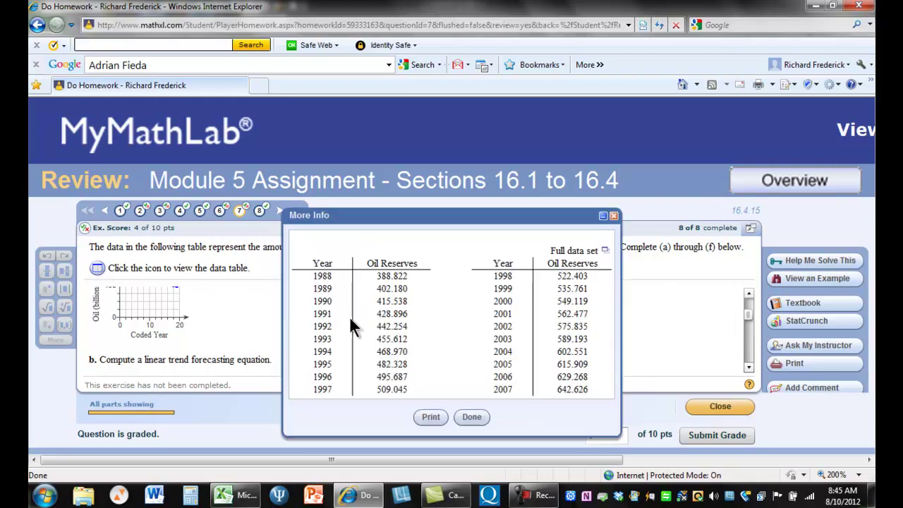
pyautogui.click(605, 252)
pyautogui.click(624, 274)
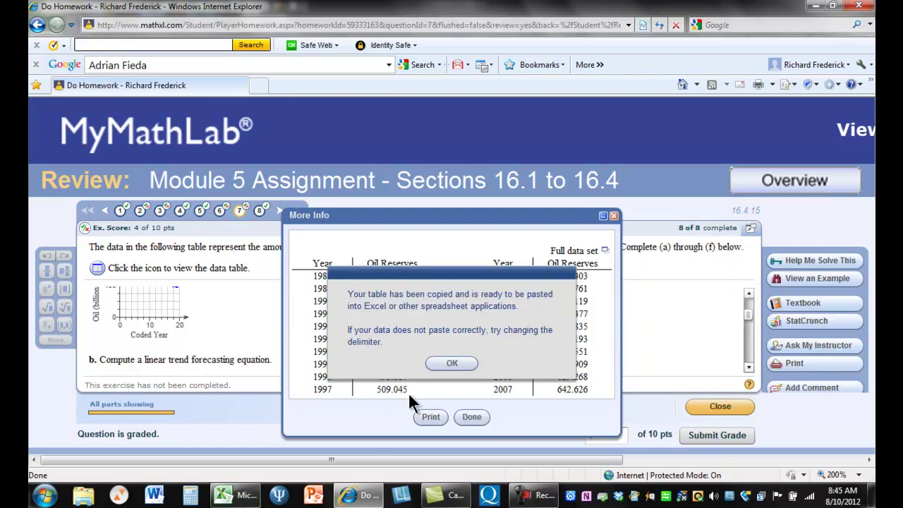
pyautogui.click(450, 361)
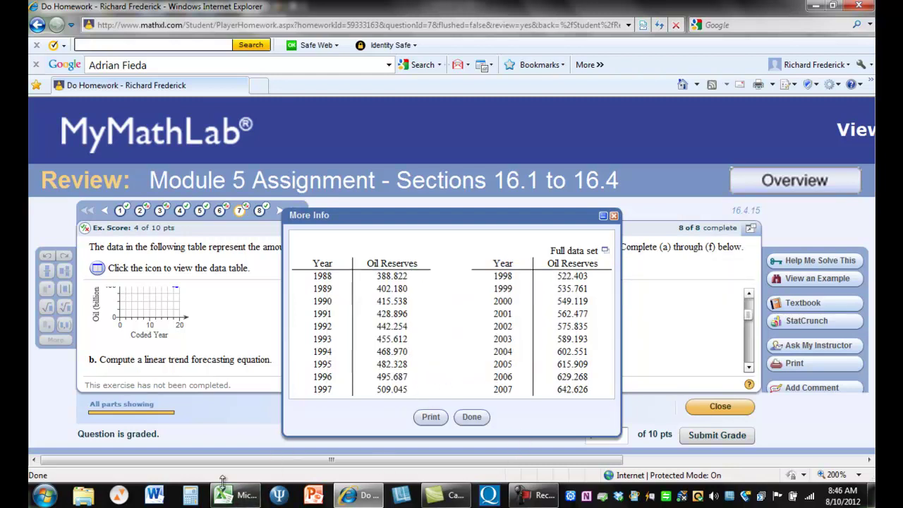
pyautogui.click(462, 417)
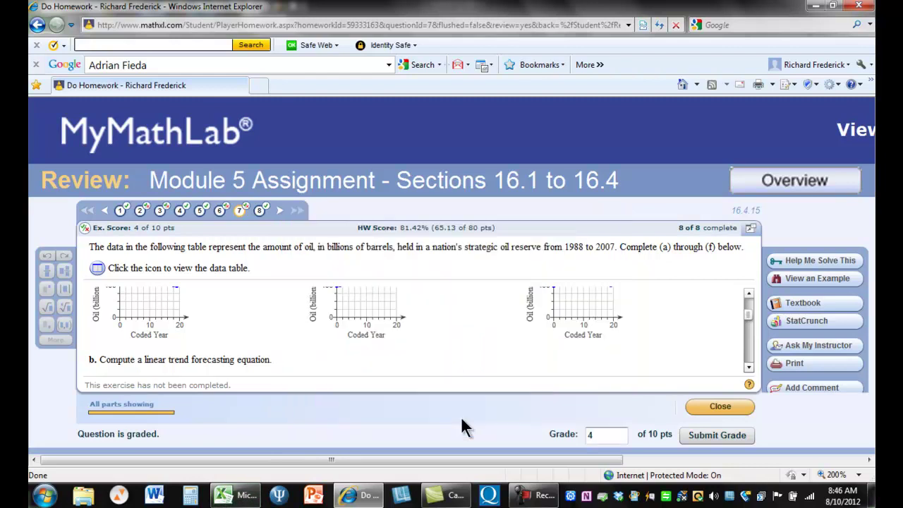
# Step: Switch to Excel, create a blank workbook, and paste the copied oil reserves data starting at cell A1
pyautogui.click(233, 496)
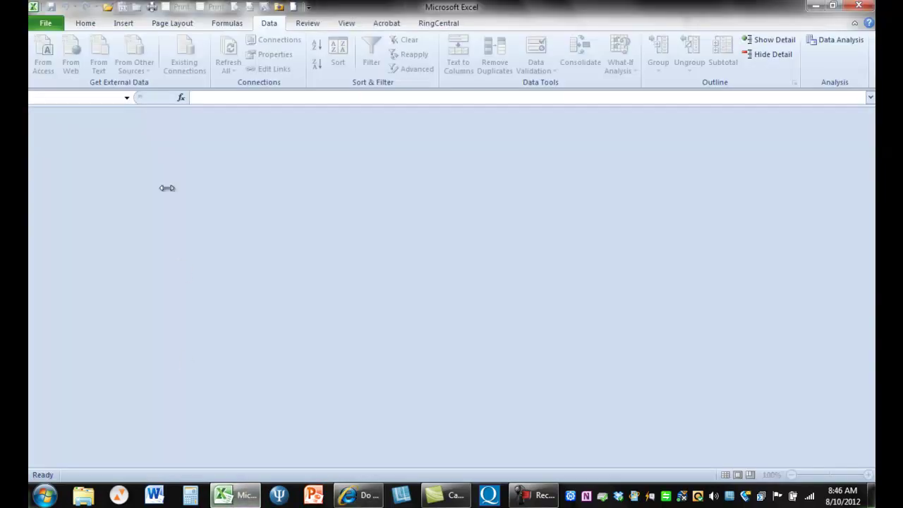
pyautogui.click(294, 8)
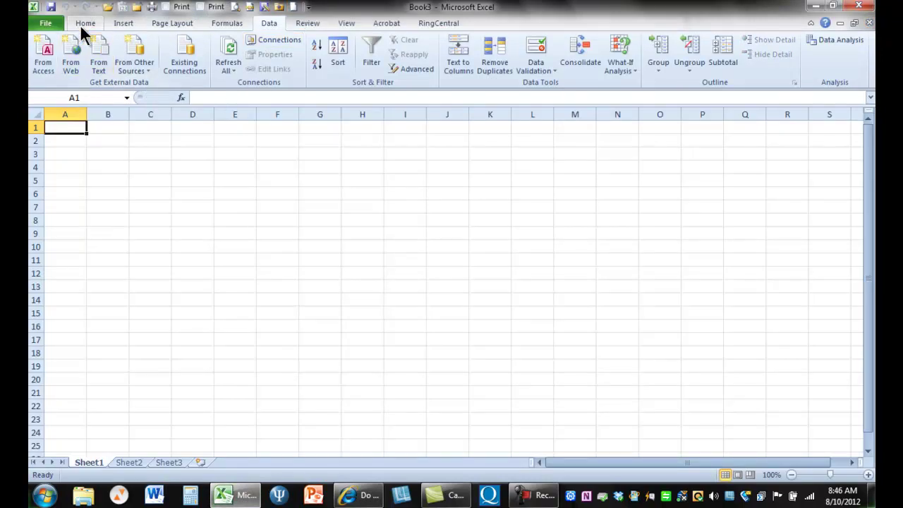
pyautogui.click(82, 24)
pyautogui.click(46, 50)
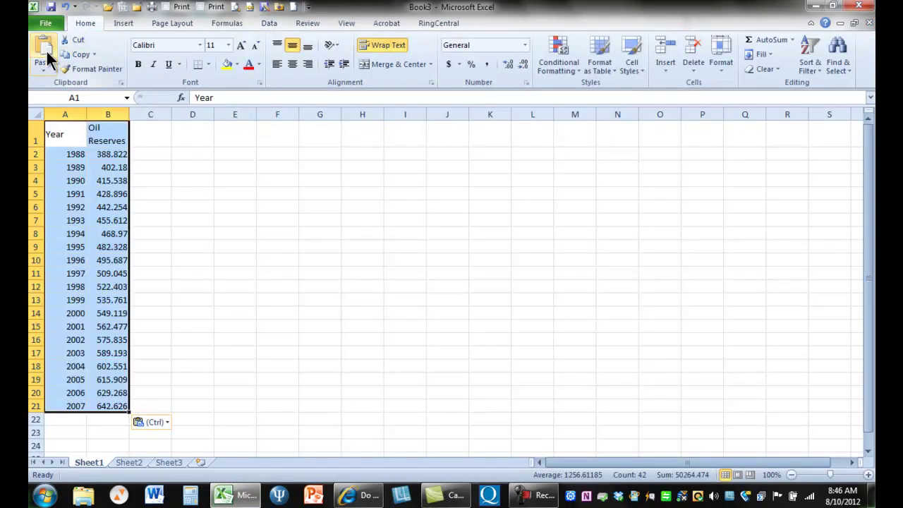
pyautogui.click(142, 141)
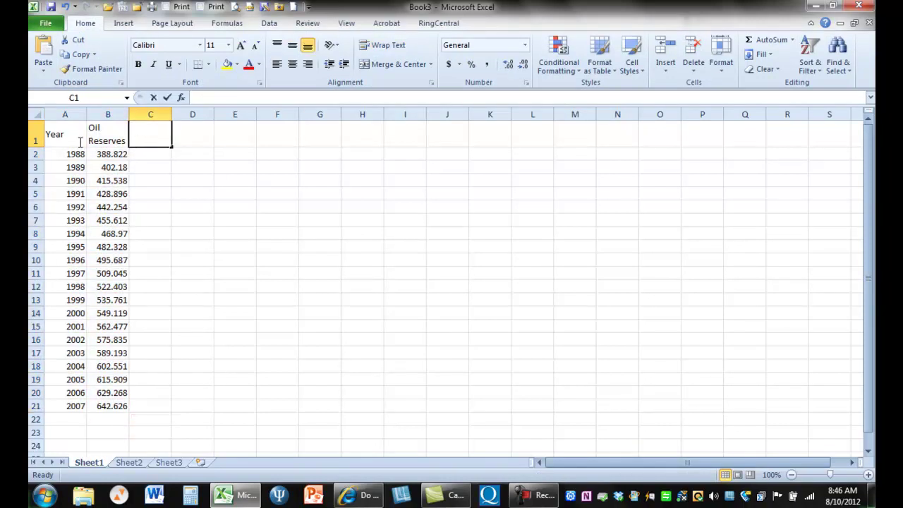
# Step: Plot the Year and Oil Reserves data in A1:B21 as a scatter chart with markers only
pyautogui.moveTo(67, 141); pyautogui.dragTo(120, 404)
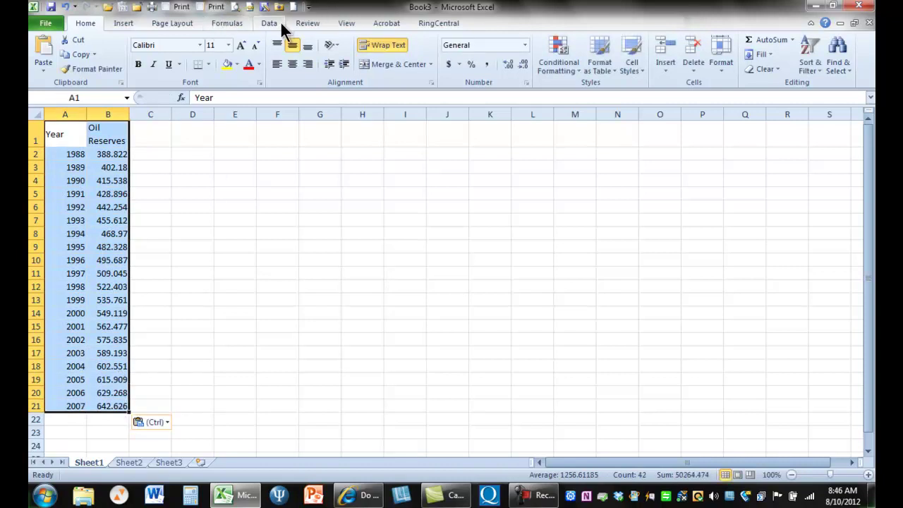
pyautogui.click(126, 25)
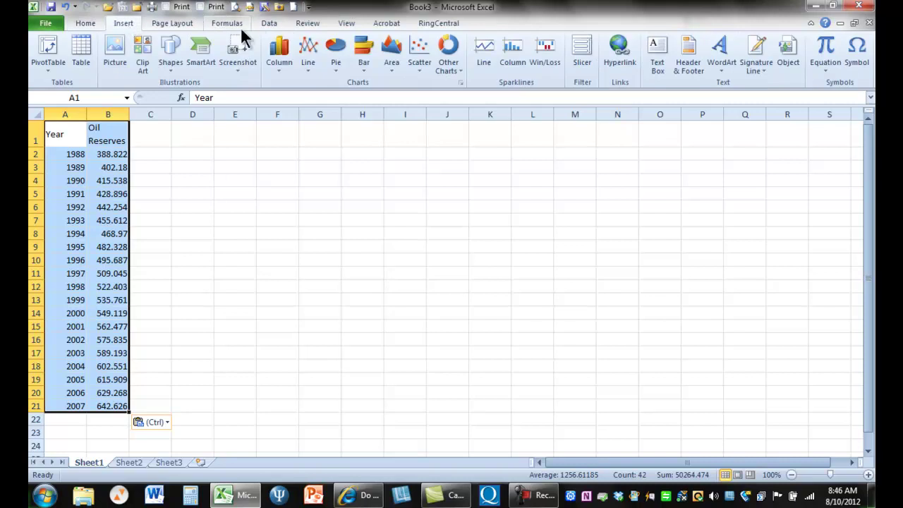
pyautogui.click(424, 52)
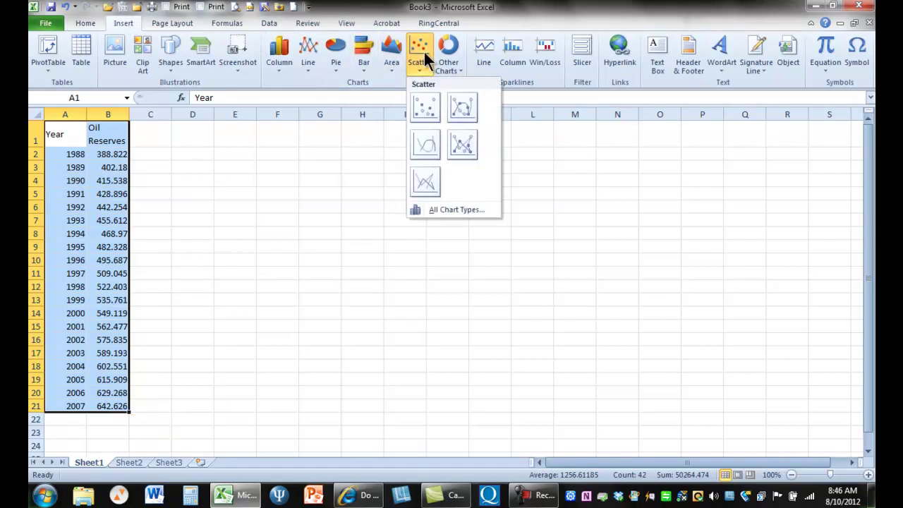
pyautogui.click(429, 103)
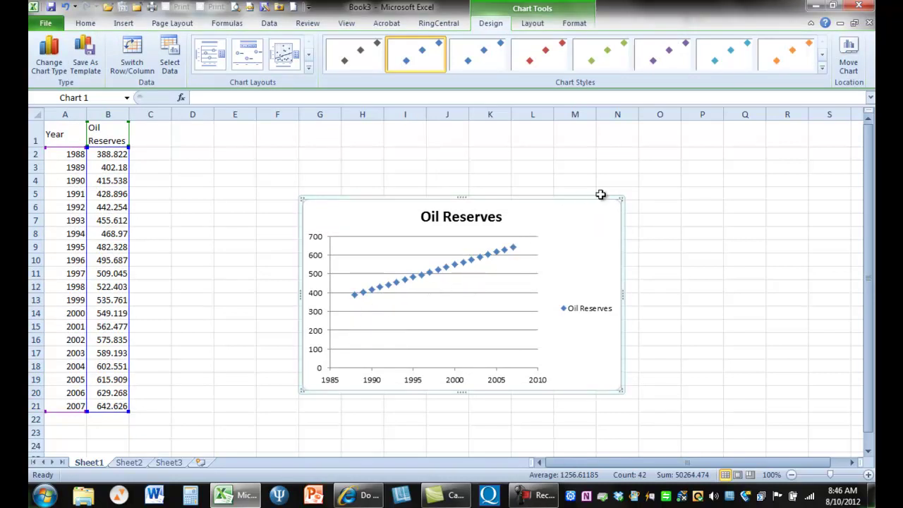
pyautogui.click(625, 179)
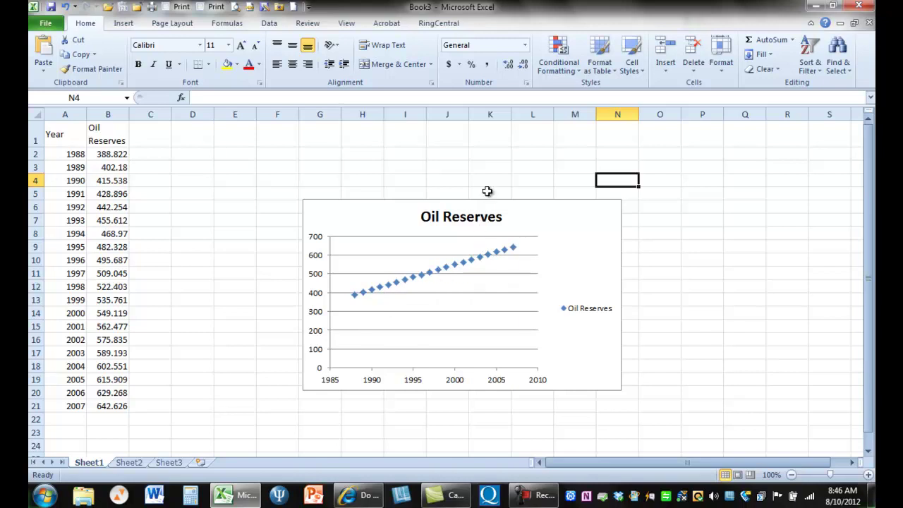
# Step: Delete the Oil Reserves chart's title and the whole scatter chart from the sheet
pyautogui.click(492, 213)
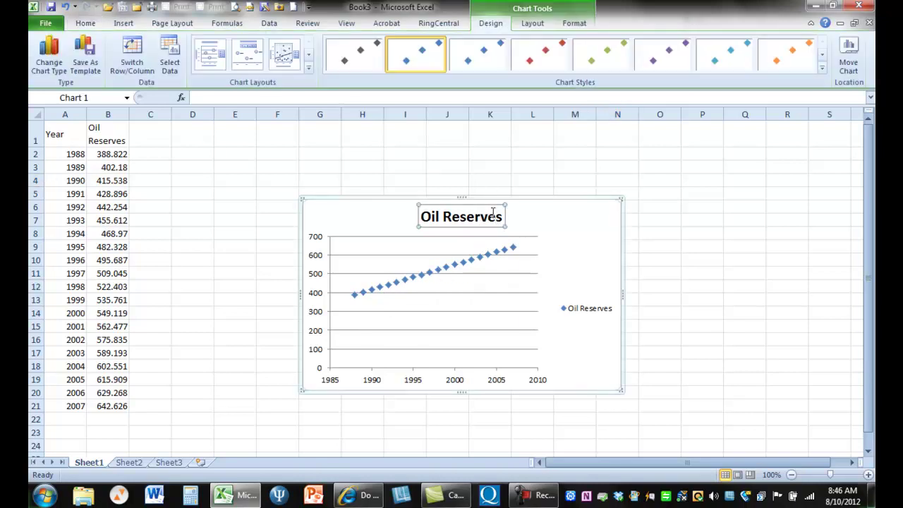
pyautogui.press('Delete')
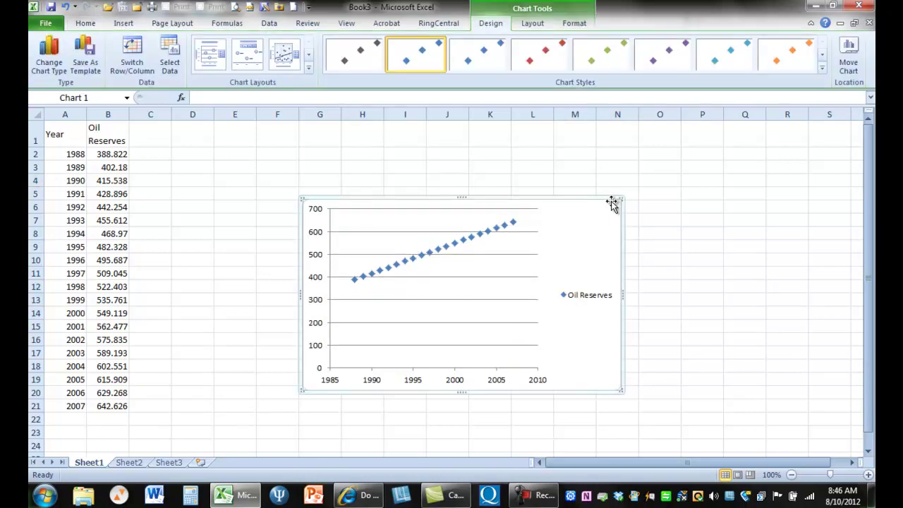
pyautogui.press('Delete')
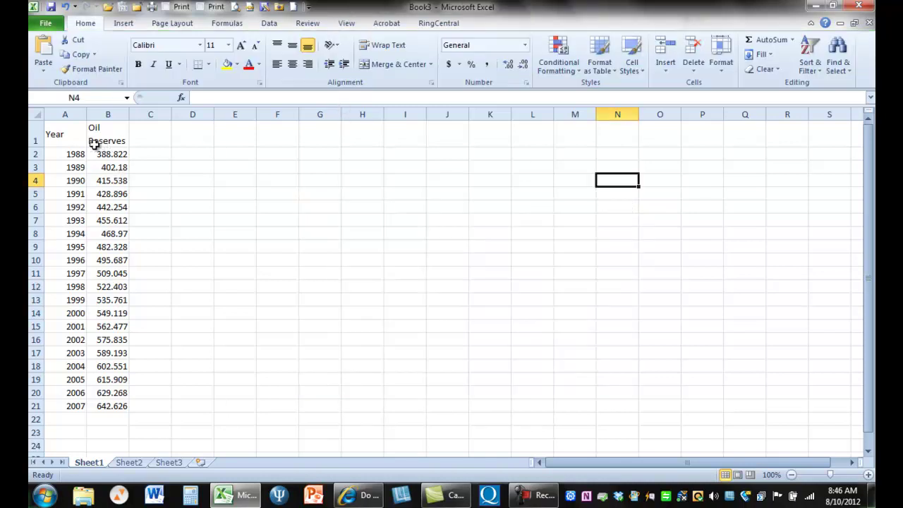
# Step: Enter the heading "Coded year" in C1 and widen column C to fit it
pyautogui.click(146, 142)
pyautogui.write('C')
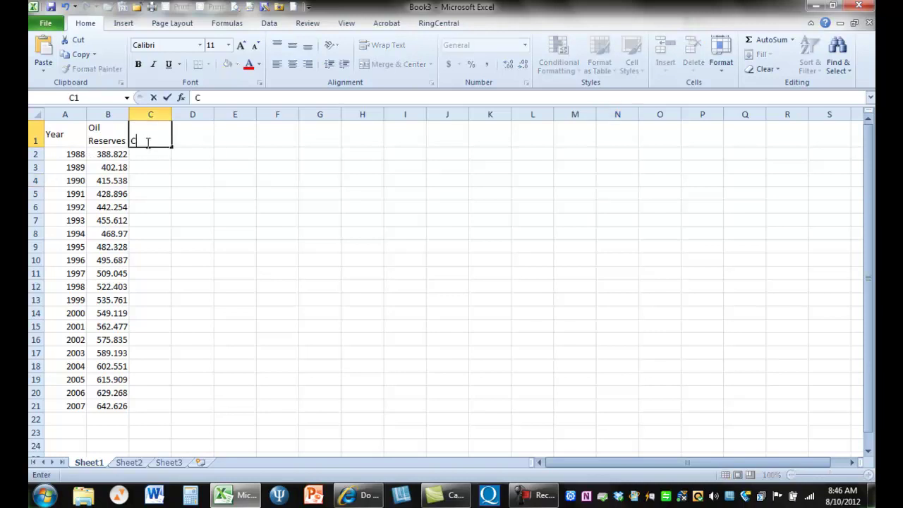
pyautogui.write('oded year')
pyautogui.press('Return')
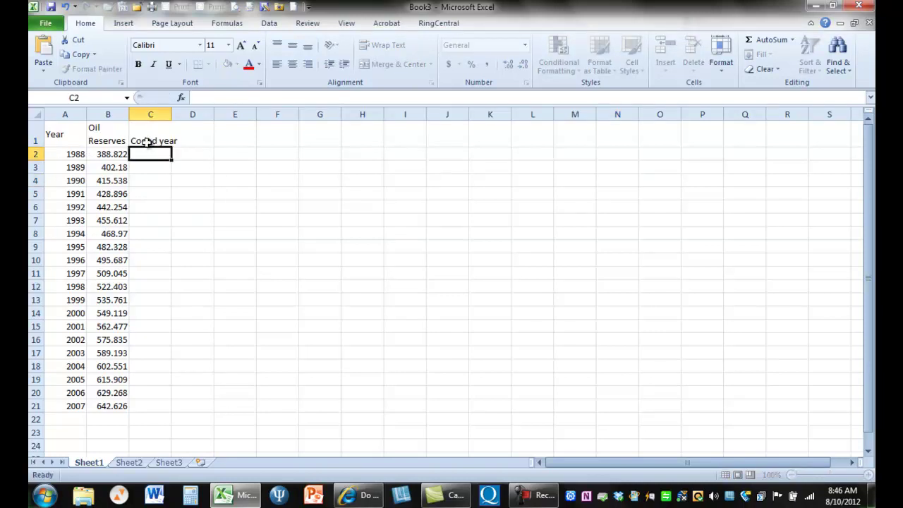
pyautogui.moveTo(173, 115); pyautogui.dragTo(181, 114)
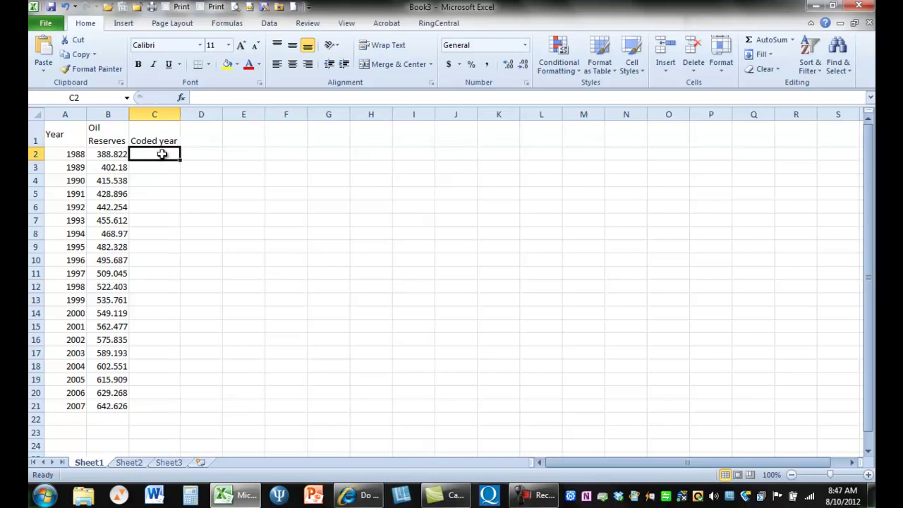
# Step: Enter 0, 1 and 2 from C2 down and extend the series through C21 to 19
pyautogui.write('0')
pyautogui.press('Return')
pyautogui.write('1')
pyautogui.press('Return')
pyautogui.write('2')
pyautogui.press('Return')
pyautogui.moveTo(162, 153); pyautogui.dragTo(169, 417)
pyautogui.click(204, 395)
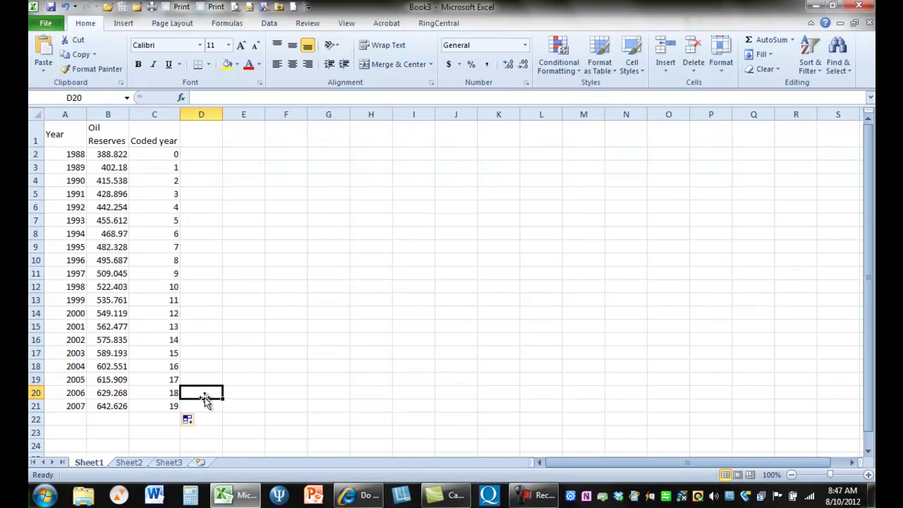
# Step: Center the contents of columns C and D horizontally
pyautogui.moveTo(161, 115); pyautogui.dragTo(201, 104)
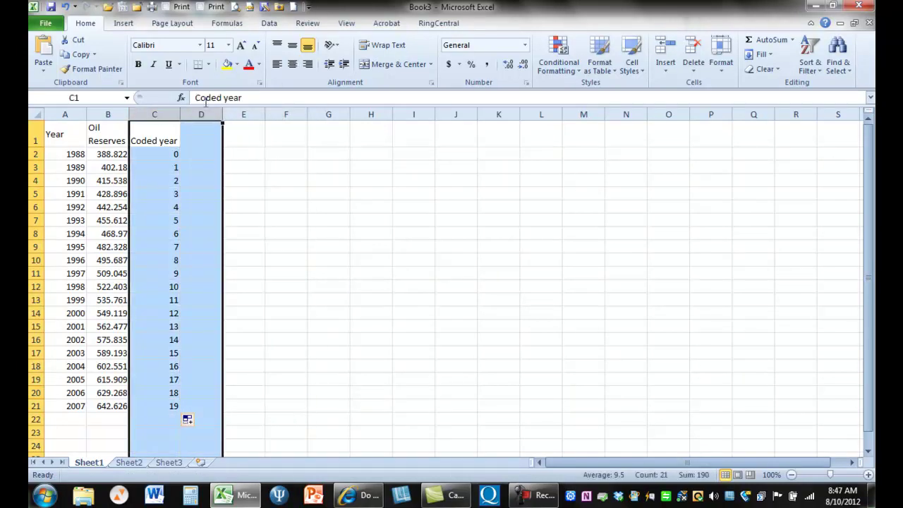
pyautogui.click(293, 64)
pyautogui.click(247, 134)
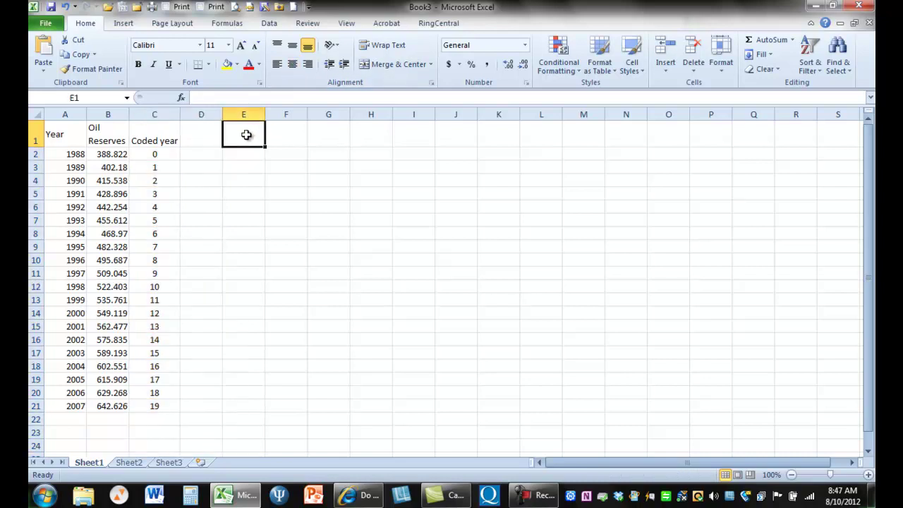
# Step: Enter the heading "Squared Coded Year" in D1 and fit column D's width to it
pyautogui.click(215, 135)
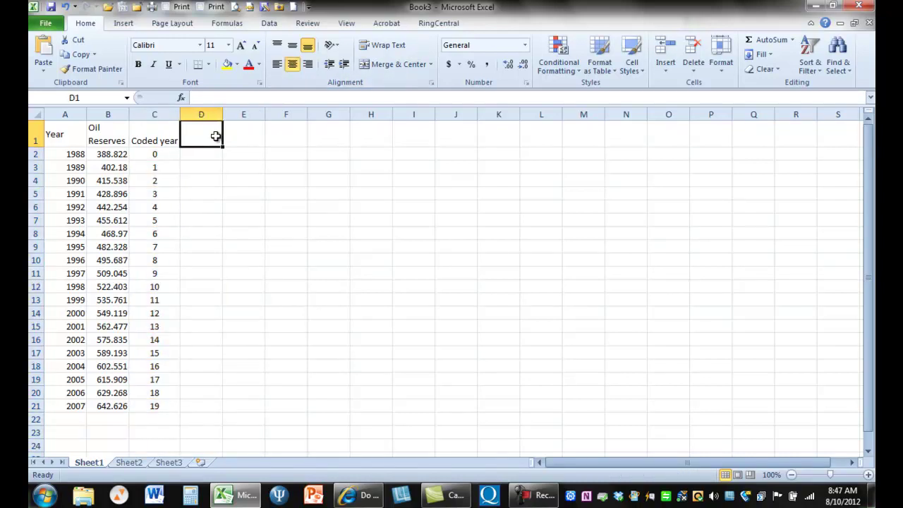
pyautogui.write('s')
pyautogui.press('BackSpace')
pyautogui.write('Squared')
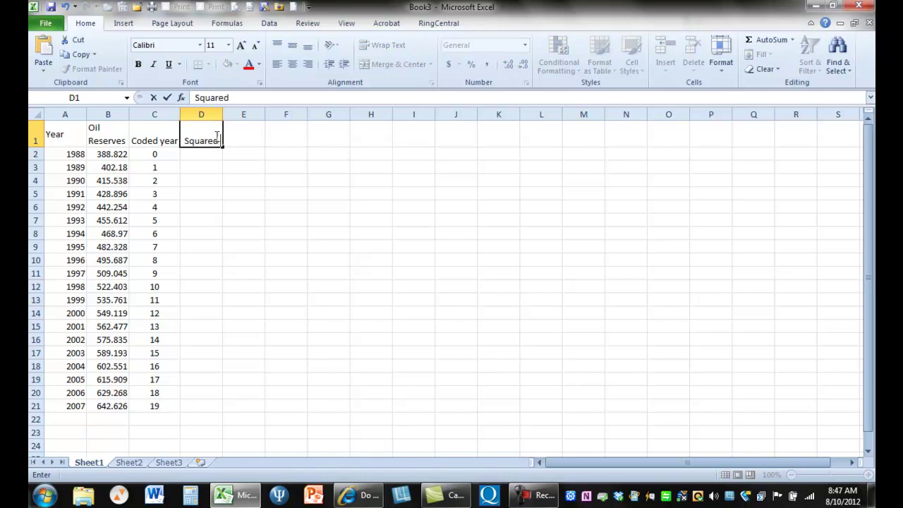
pyautogui.write(' Coded Year')
pyautogui.press('Return')
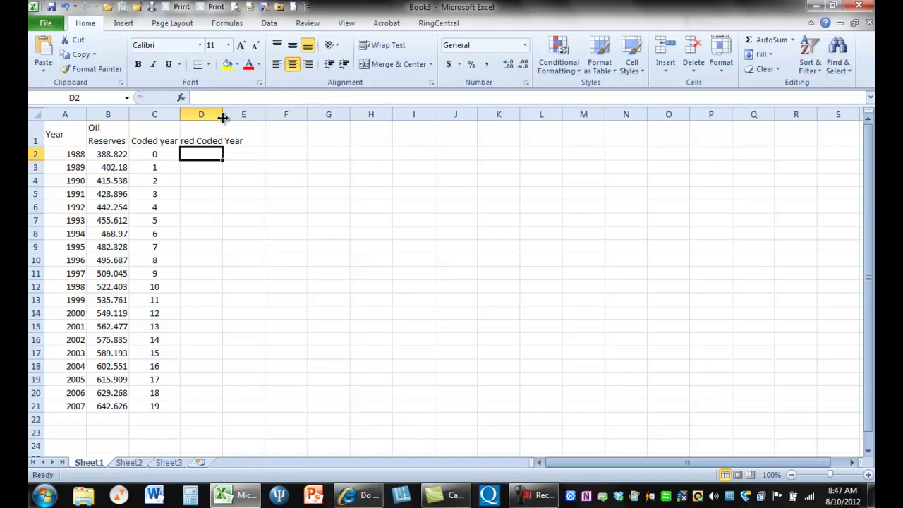
pyautogui.doubleClick(223, 115)
# Step: Enter the formula =C2*C2 in D2 to square the first coded year
pyautogui.click(222, 156)
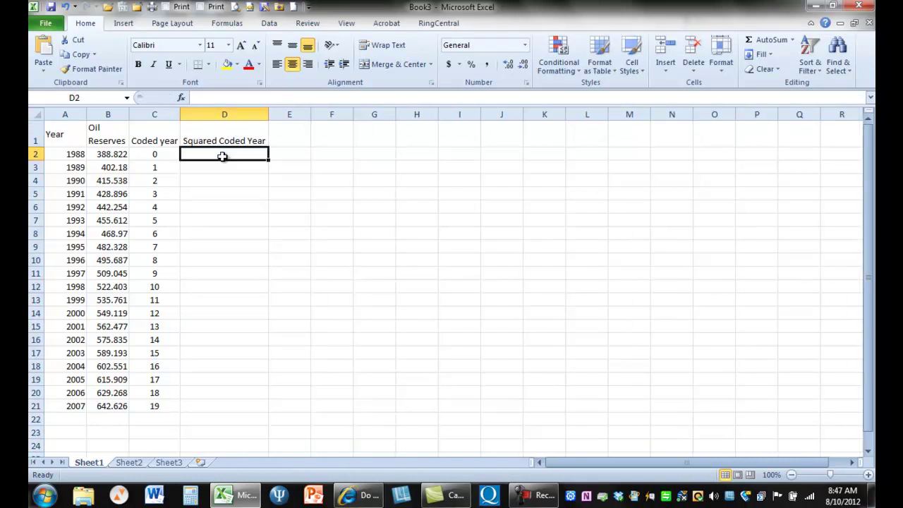
pyautogui.write('=')
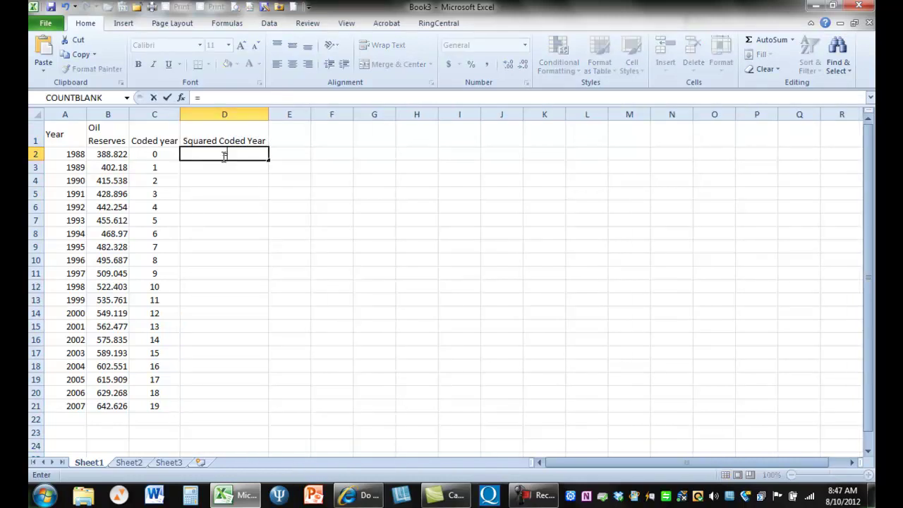
pyautogui.click(156, 153)
pyautogui.write('*')
pyautogui.click(156, 153)
pyautogui.press('Return')
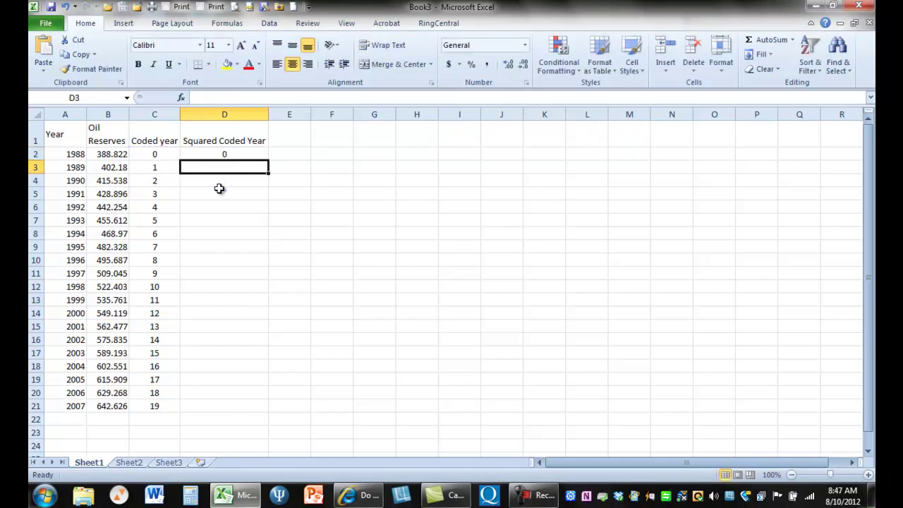
# Step: Copy the squaring formula from D2 into D3:D21 and clear the copy selection
pyautogui.click(231, 154)
pyautogui.rightClick(230, 156)
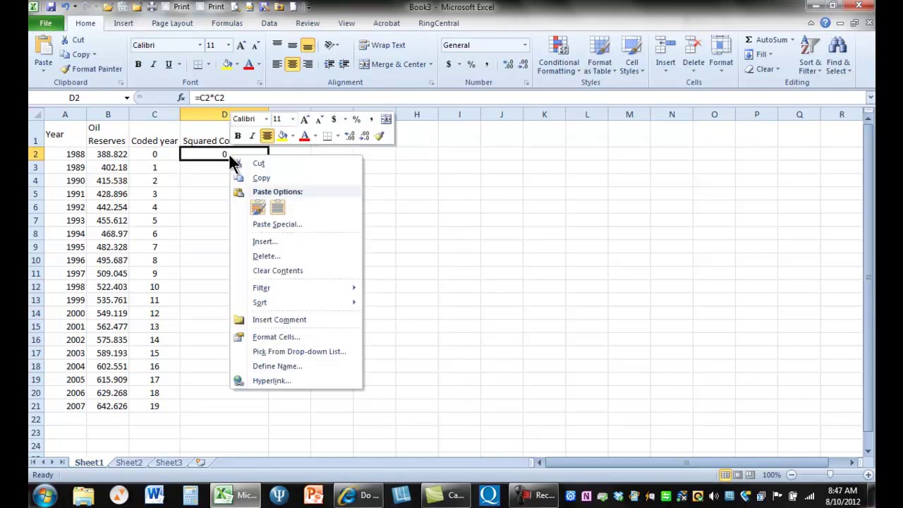
pyautogui.click(254, 177)
pyautogui.moveTo(242, 167); pyautogui.dragTo(224, 408)
pyautogui.hotkey('ctrl', 'v')
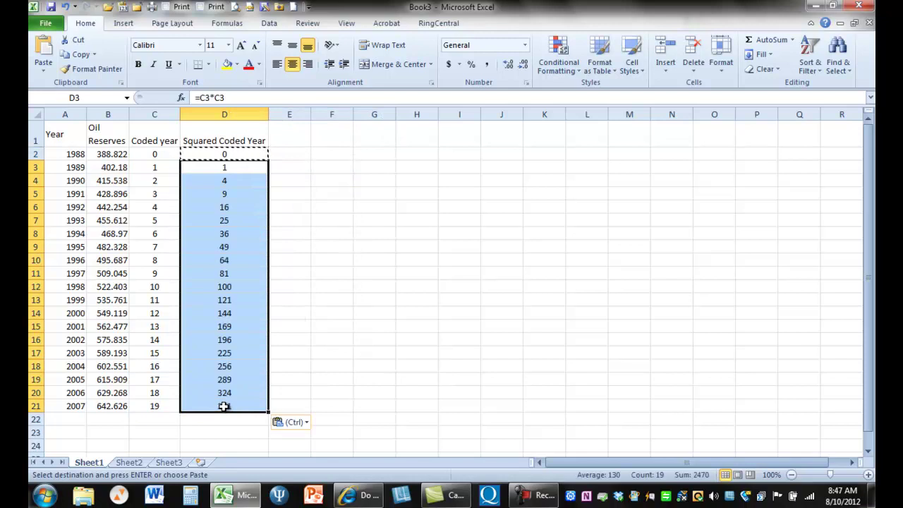
pyautogui.click(311, 313)
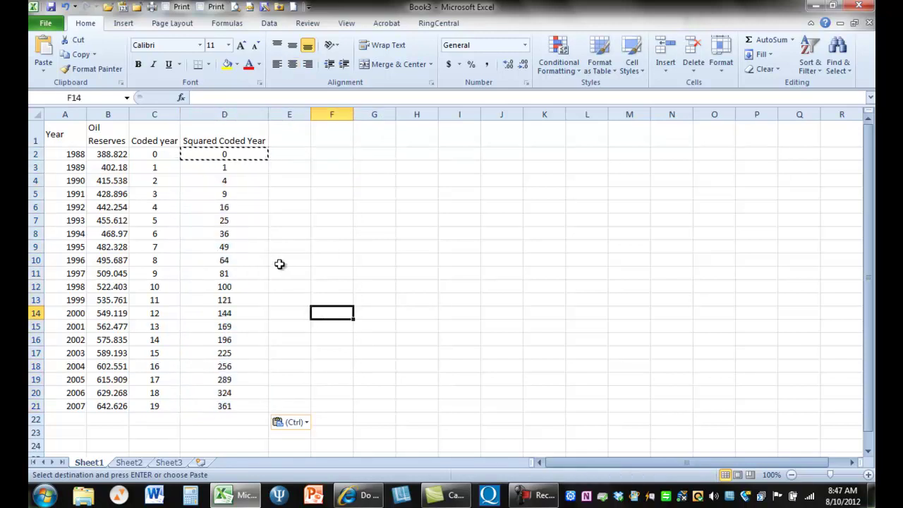
pyautogui.click(291, 134)
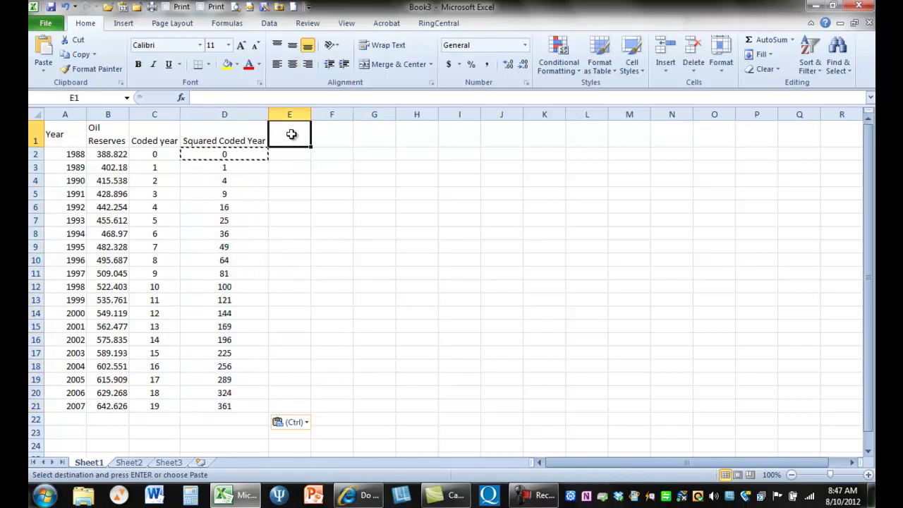
pyautogui.press('Escape')
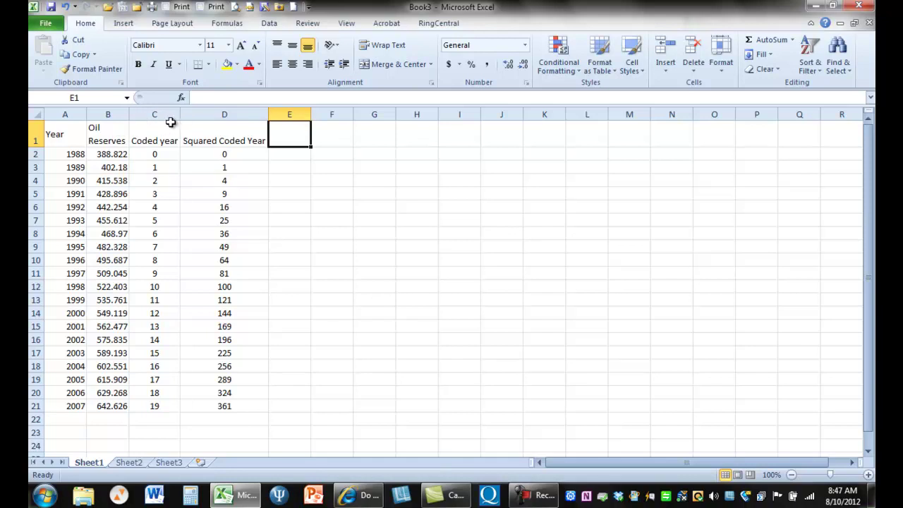
# Step: Enter the heading "Exponential" in E1 and widen column E to fit it
pyautogui.write('Exponential')
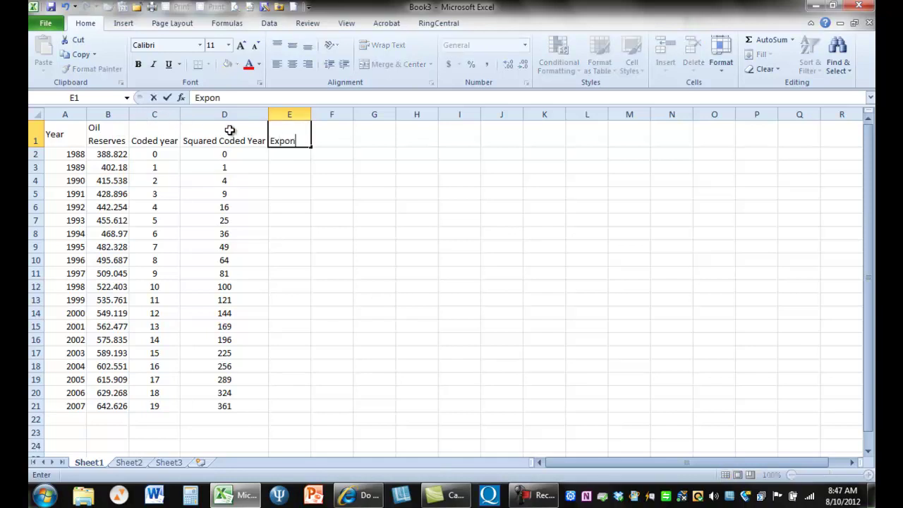
pyautogui.press('Return')
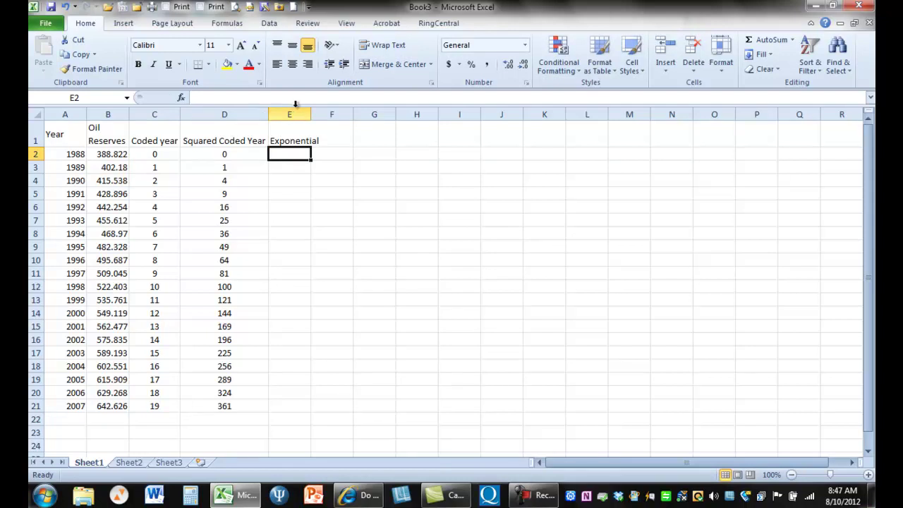
pyautogui.moveTo(312, 114); pyautogui.dragTo(322, 114)
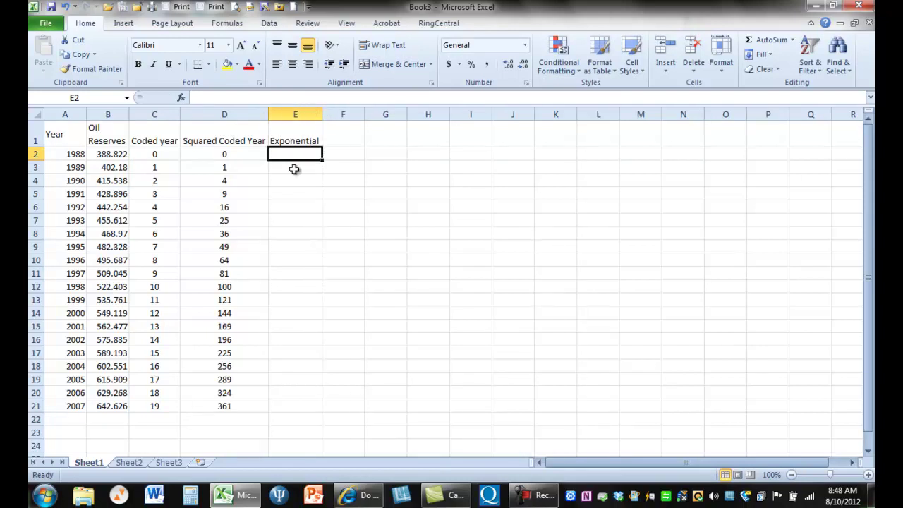
# Step: Enter the formula =LOG10(B2) in E2 to take the base-10 logarithm of the first oil reserve value
pyautogui.write('=lo')
pyautogui.press('BackSpace')
pyautogui.write('o')
pyautogui.press('BackSpace')
pyautogui.write('lo')
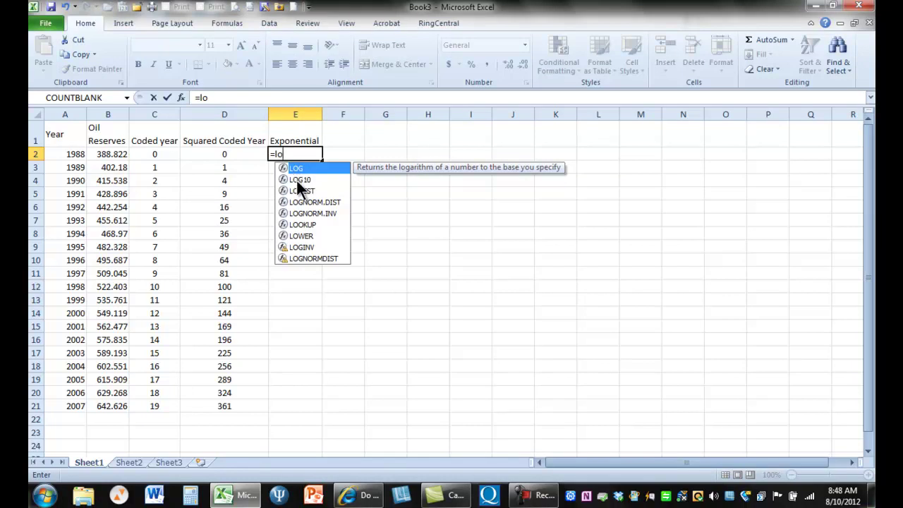
pyautogui.doubleClick(296, 179)
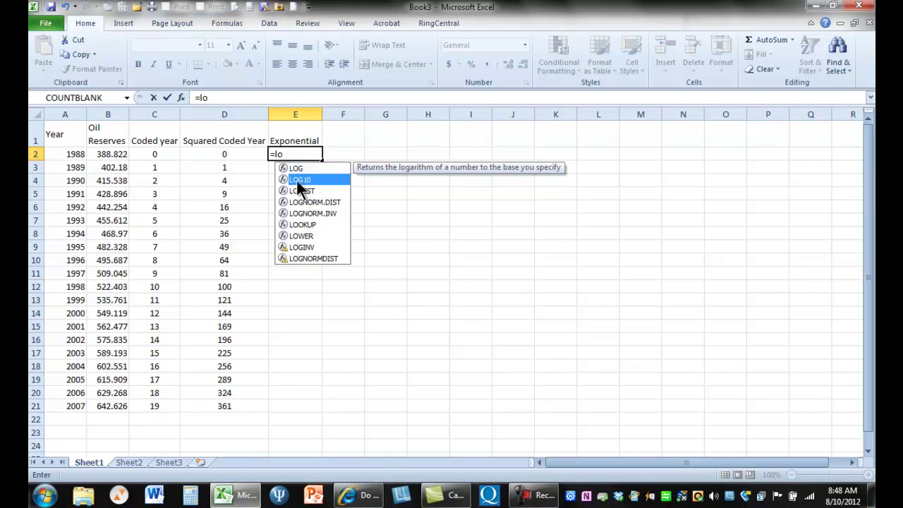
pyautogui.click(115, 154)
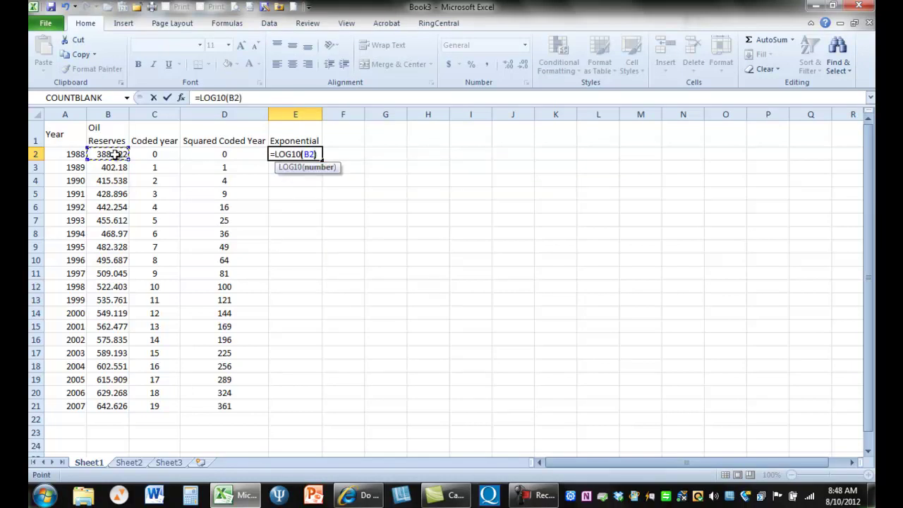
pyautogui.write(')')
pyautogui.press('Return')
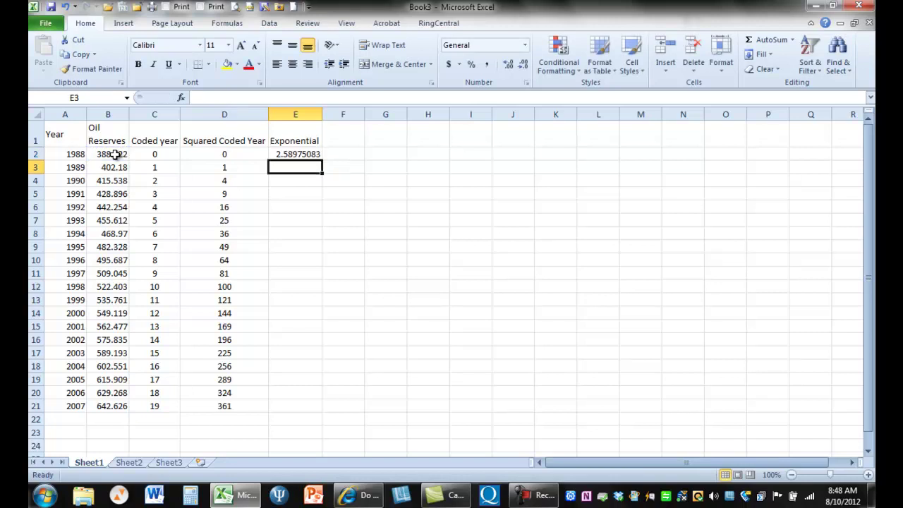
# Step: Copy the logarithm formula from E2 into E3:E21 and clear the copy selection
pyautogui.click(291, 154)
pyautogui.rightClick(291, 154)
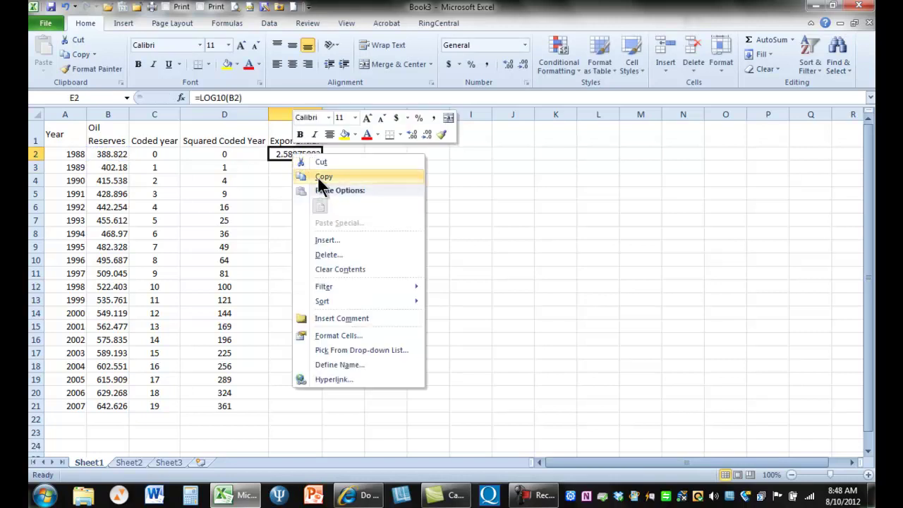
pyautogui.click(318, 177)
pyautogui.moveTo(305, 170); pyautogui.dragTo(292, 404)
pyautogui.hotkey('ctrl', 'v')
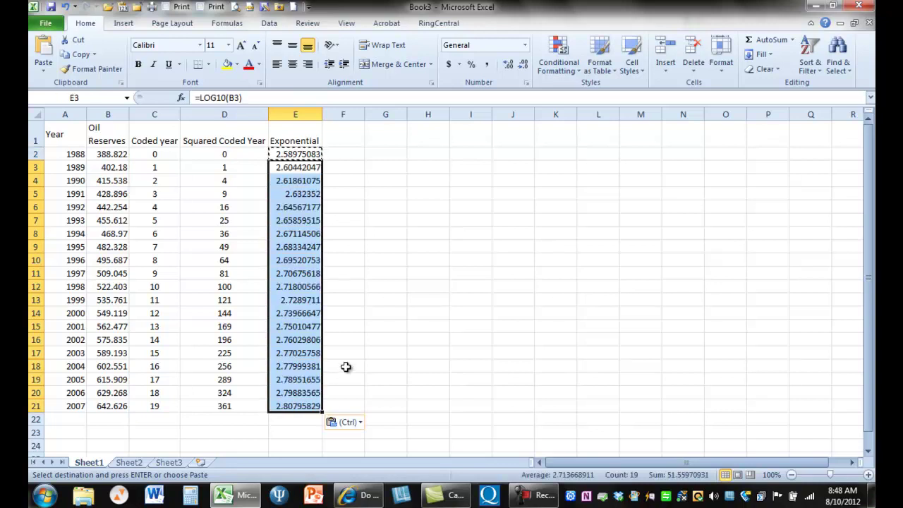
pyautogui.click(353, 329)
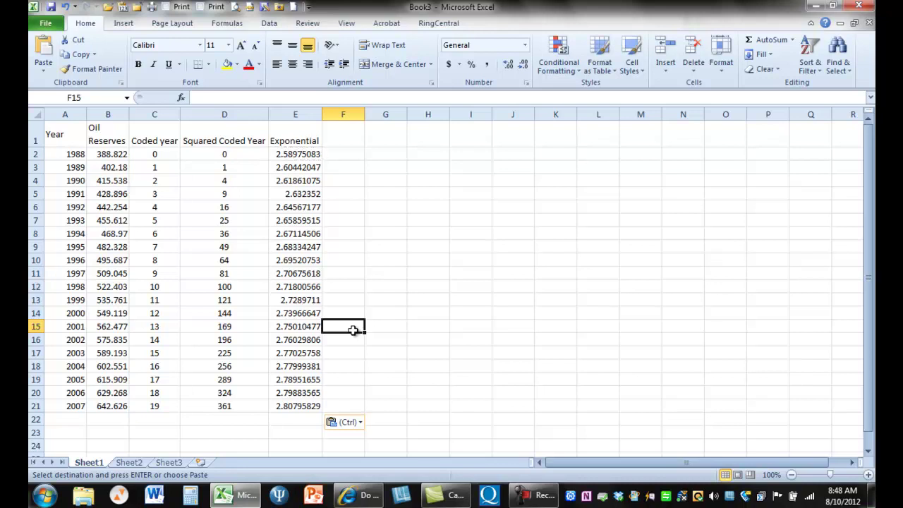
pyautogui.press('Escape')
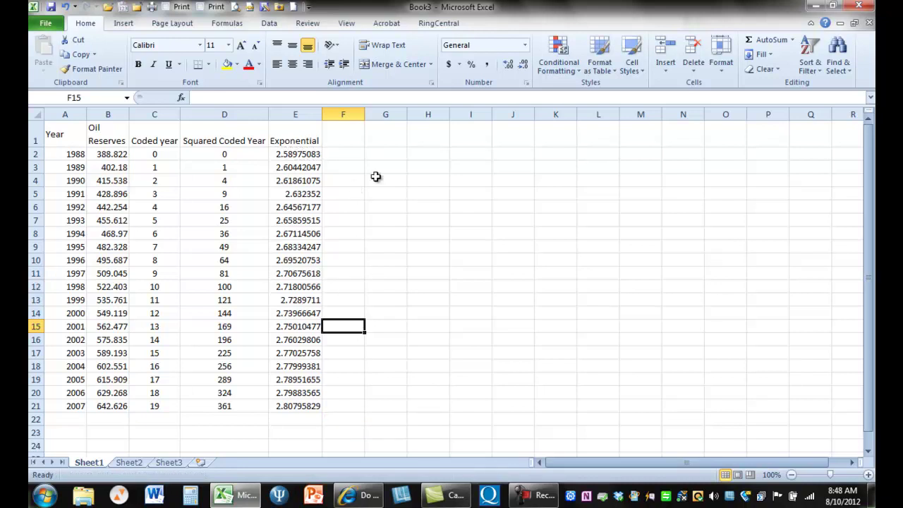
# Step: Start a Regression from the data analysis tools and set its Input X Range to the coded years in C1:C21
pyautogui.click(271, 25)
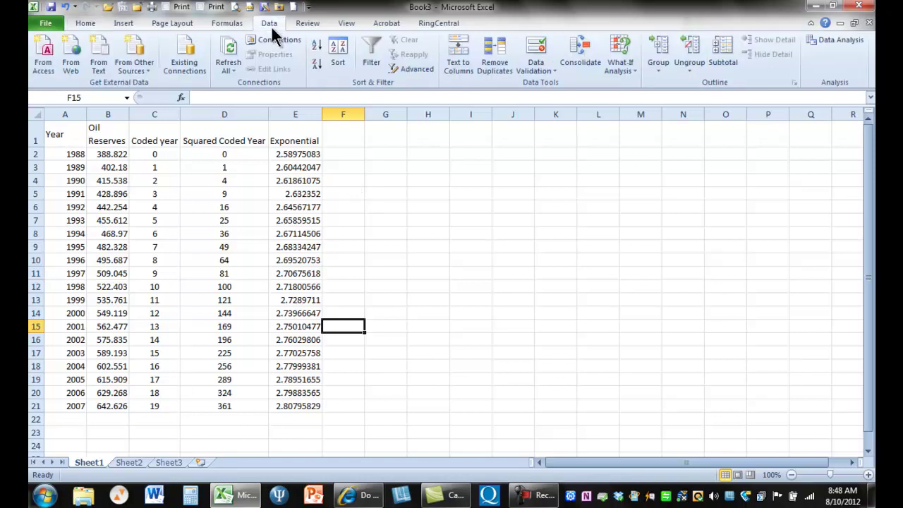
pyautogui.click(835, 39)
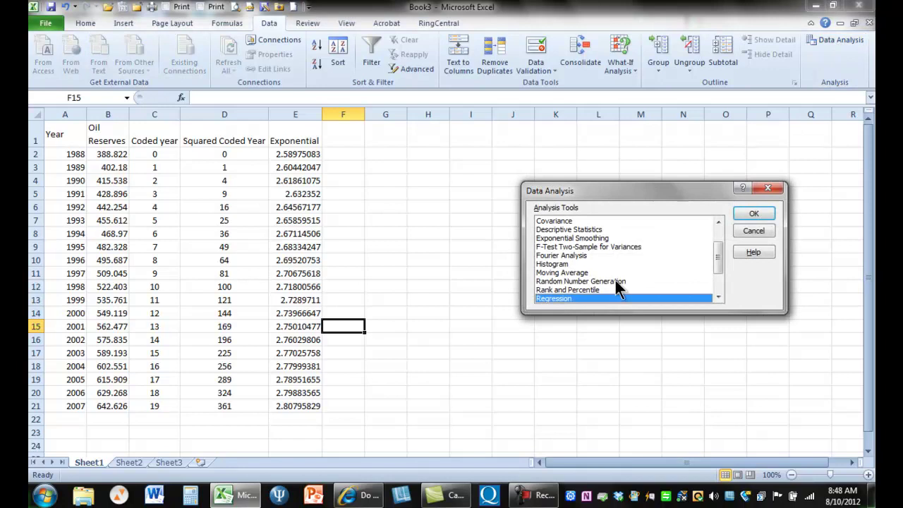
pyautogui.click(753, 214)
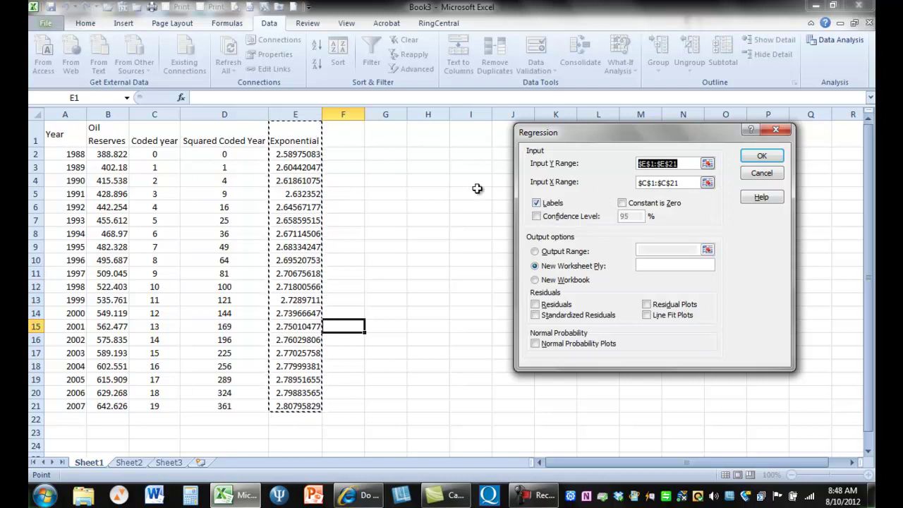
pyautogui.click(707, 182)
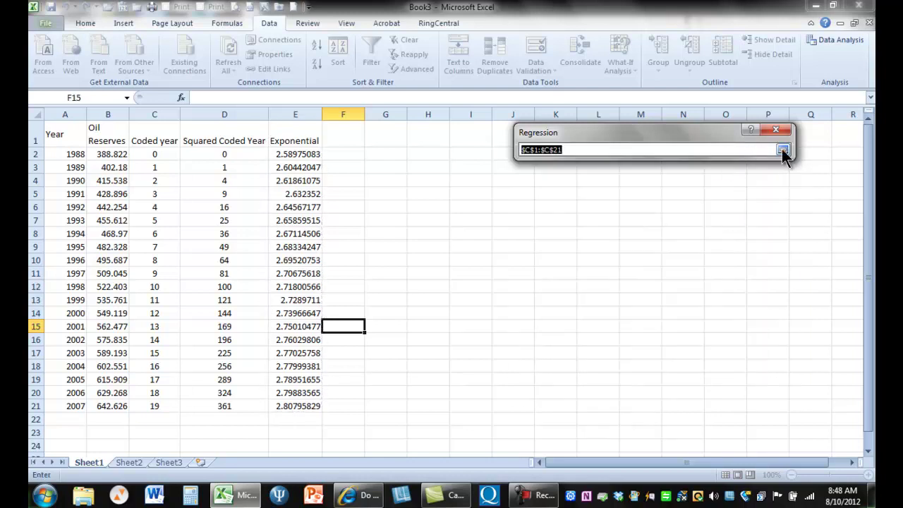
pyautogui.click(784, 151)
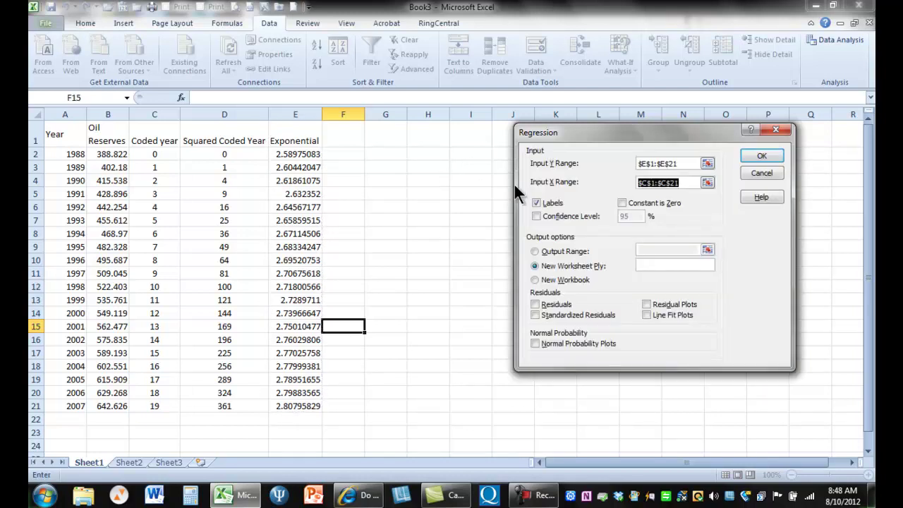
pyautogui.click(711, 183)
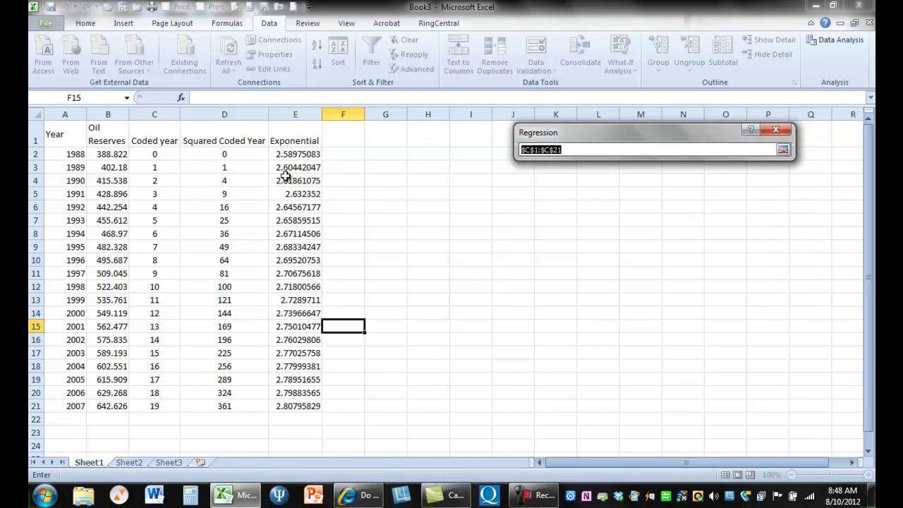
pyautogui.moveTo(160, 134); pyautogui.dragTo(173, 408)
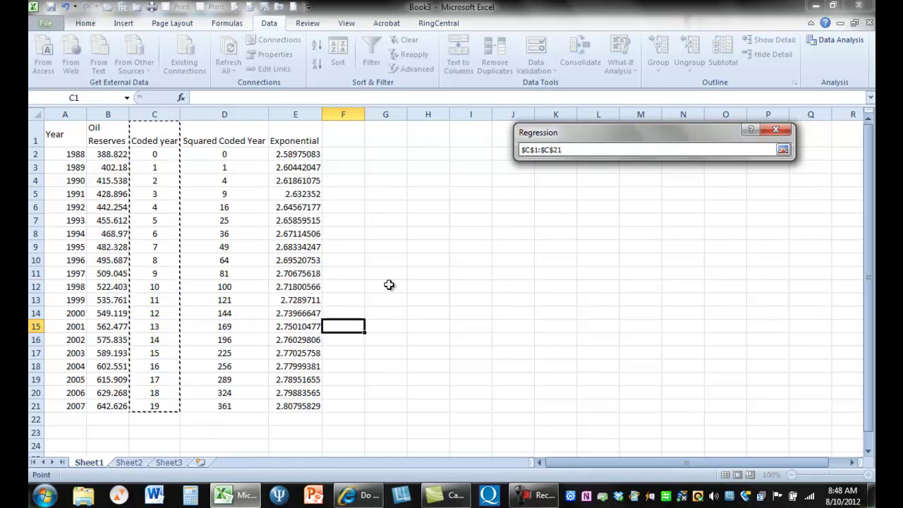
pyautogui.click(782, 149)
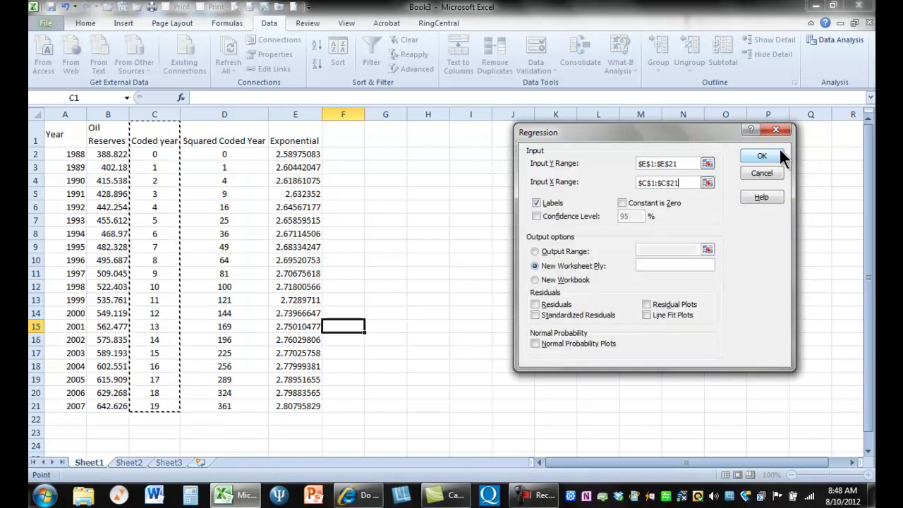
# Step: Set the regression's Input Y Range to the oil reserves in B1:B21
pyautogui.click(700, 165)
pyautogui.click(706, 164)
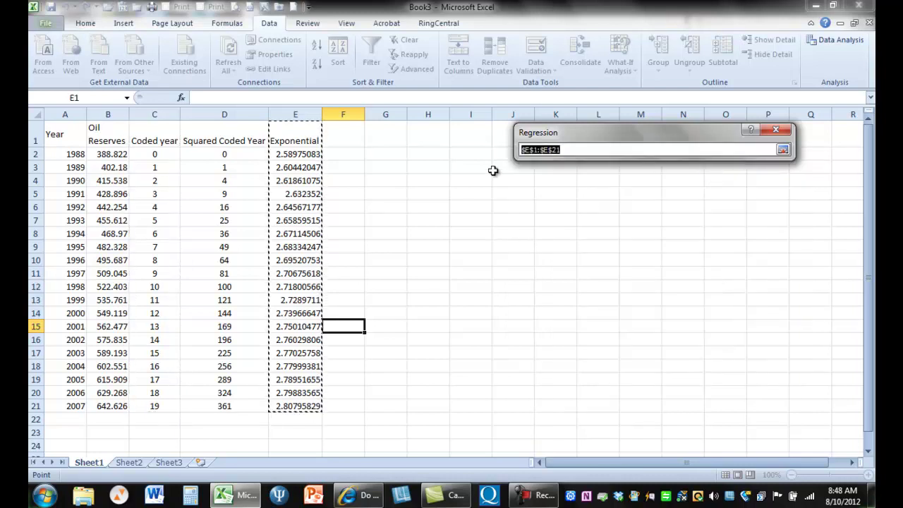
pyautogui.moveTo(123, 137); pyautogui.dragTo(112, 405)
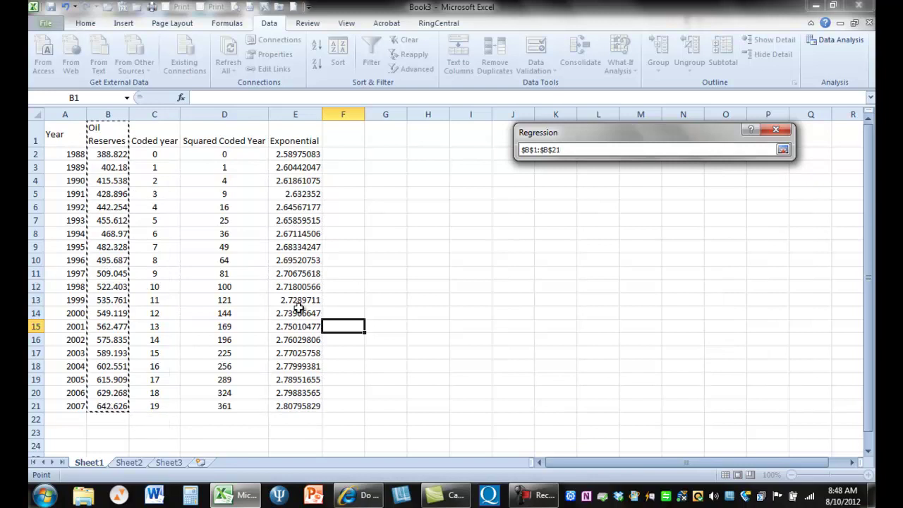
pyautogui.click(778, 148)
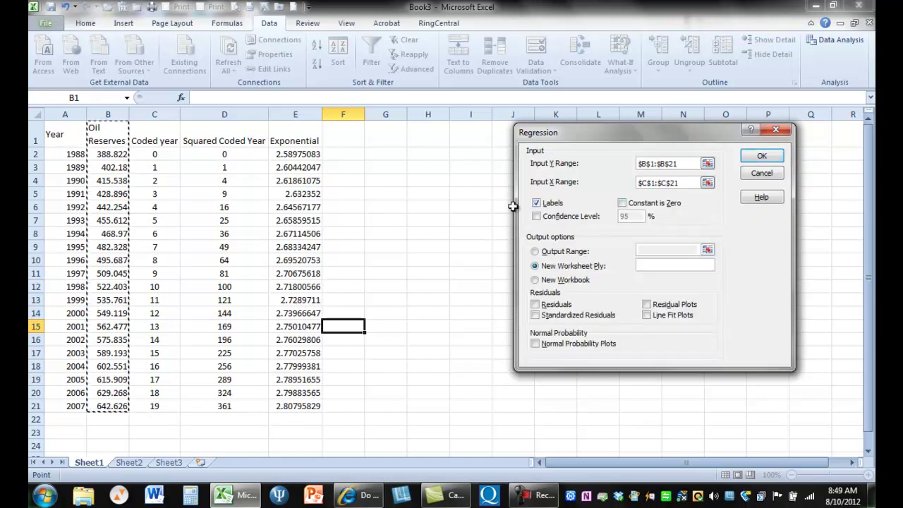
# Step: Run the linear regression to a new worksheet and fit column A of the summary output to its labels
pyautogui.click(750, 154)
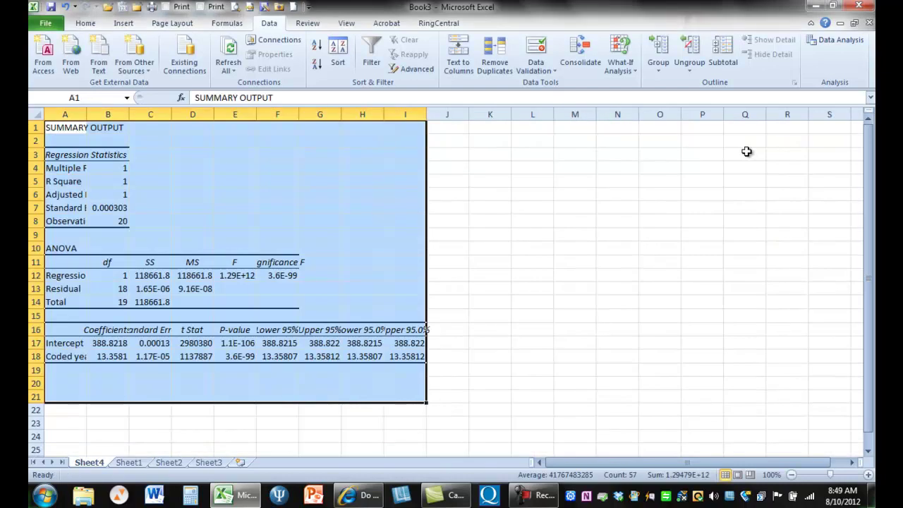
pyautogui.doubleClick(86, 116)
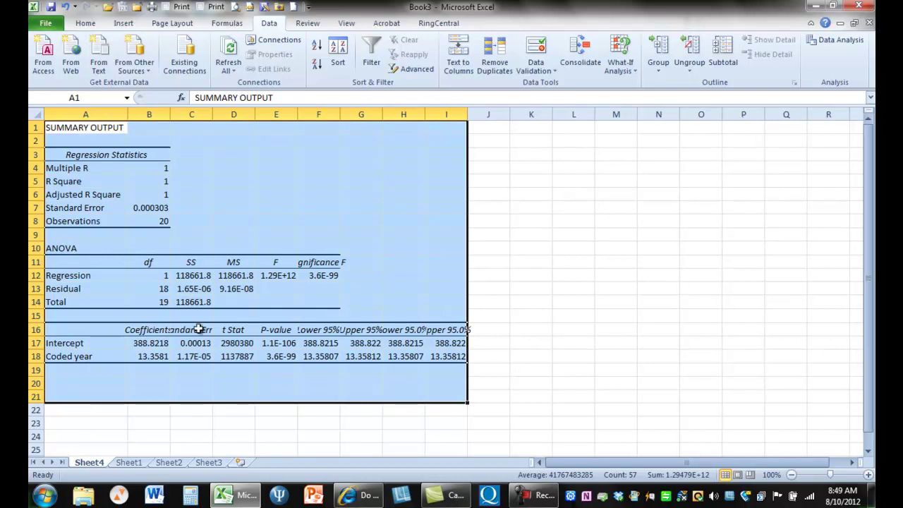
pyautogui.click(166, 434)
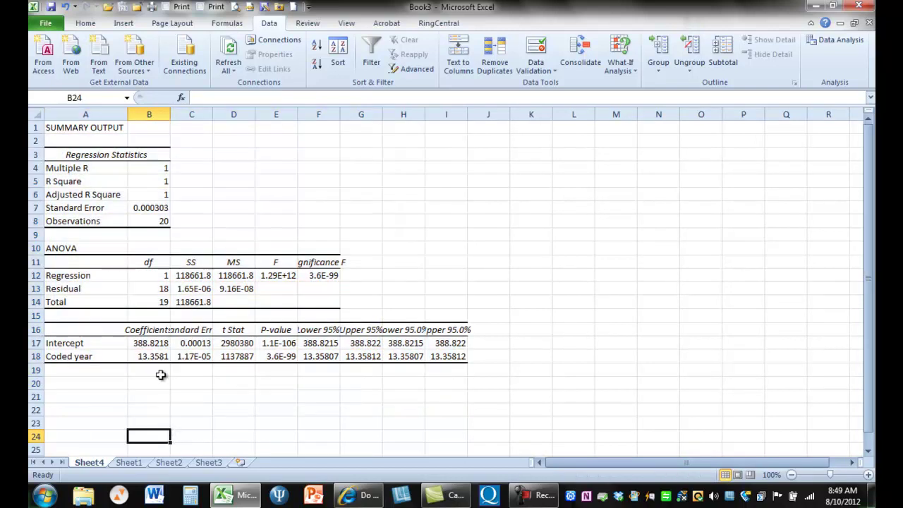
# Step: Switch to MyMathLab in Internet Explorer to compare part b's linear trend equation with the regression coefficients, and return to Excel
pyautogui.click(362, 486)
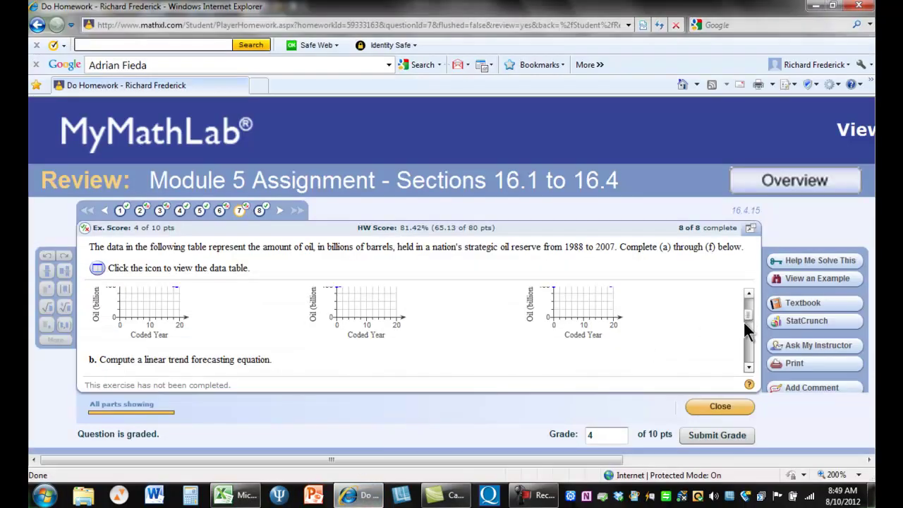
pyautogui.moveTo(748, 317); pyautogui.dragTo(749, 328)
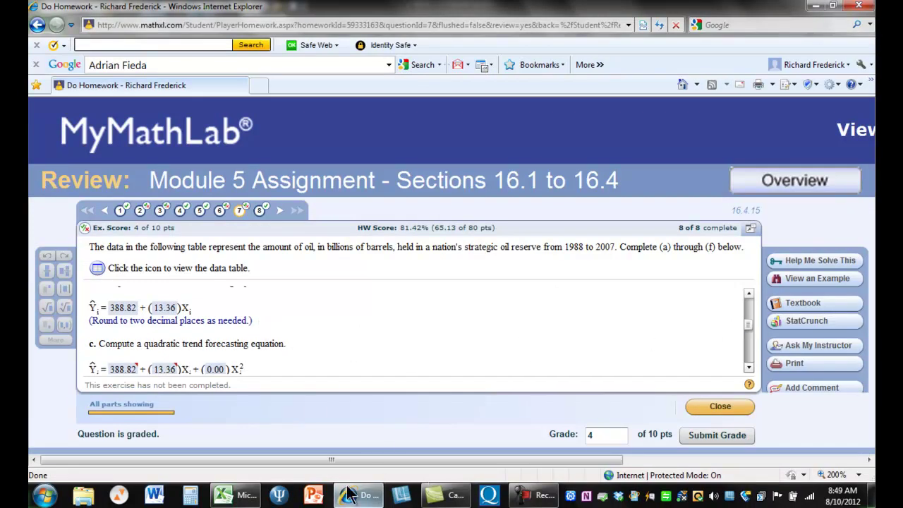
pyautogui.click(236, 495)
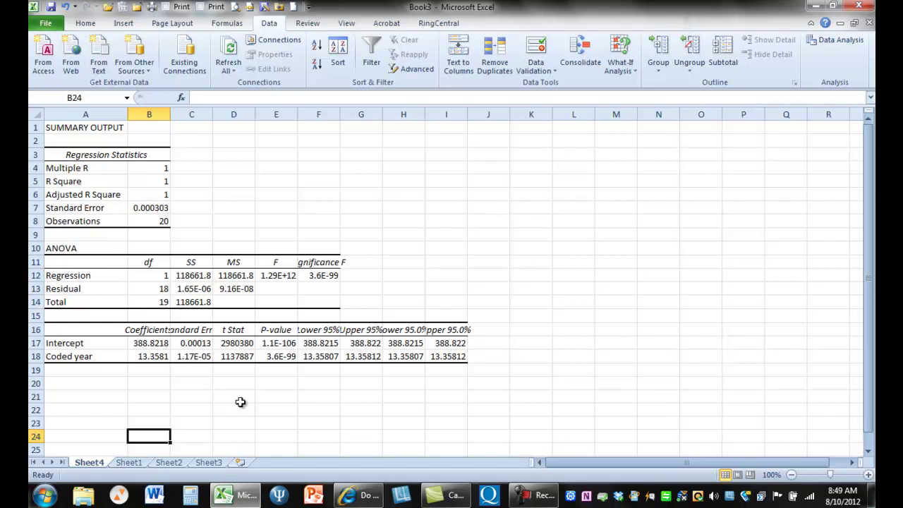
pyautogui.click(244, 499)
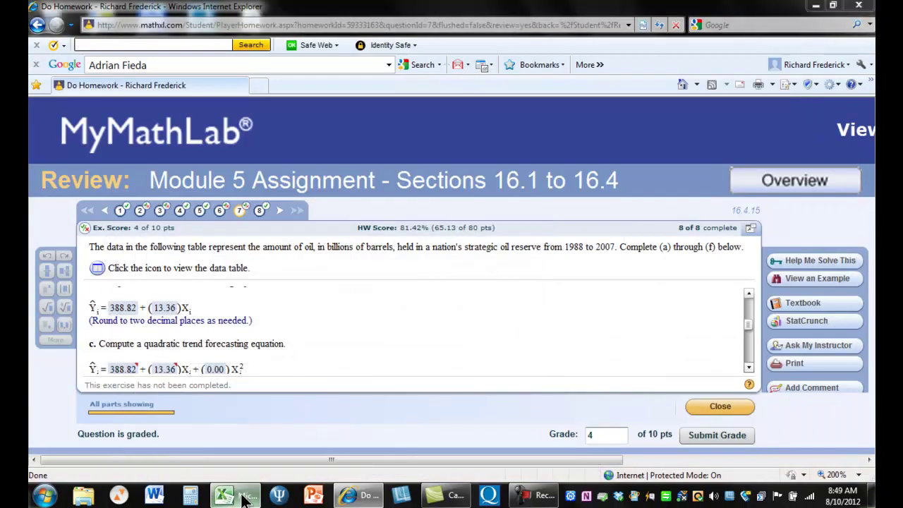
pyautogui.click(243, 499)
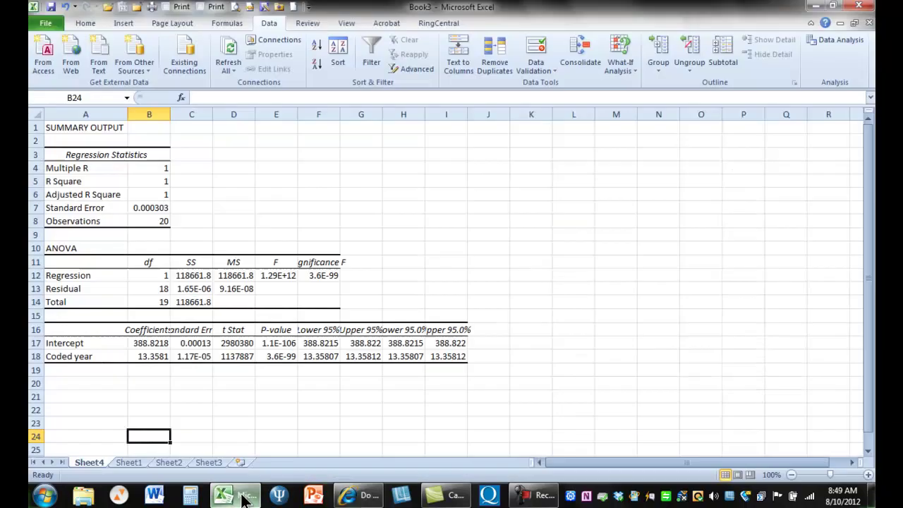
# Step: Start a Regression on Sheet1's data and set its Input X Range to the coded and squared coded years in C1:D21
pyautogui.click(130, 463)
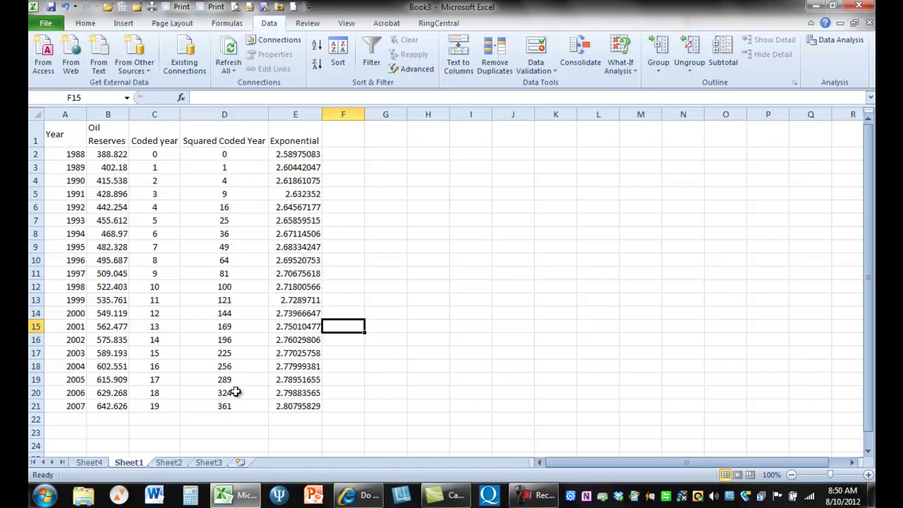
pyautogui.click(822, 39)
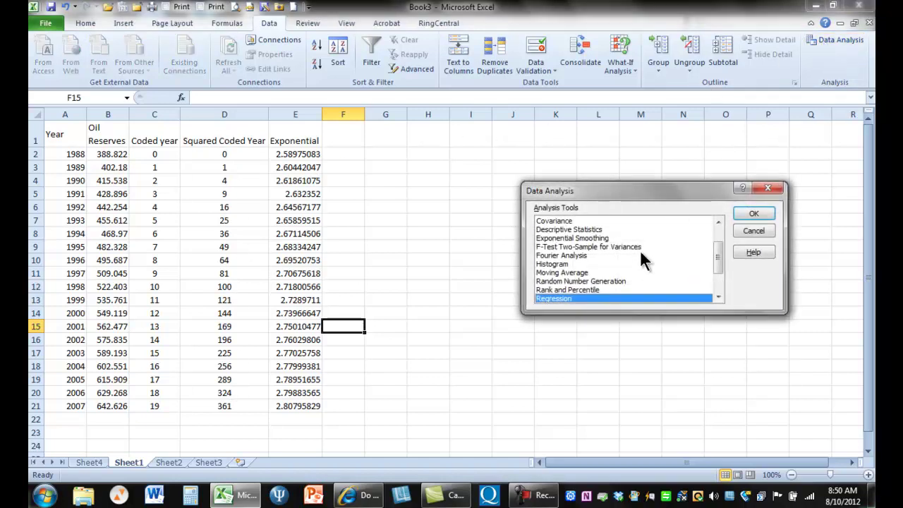
pyautogui.click(753, 214)
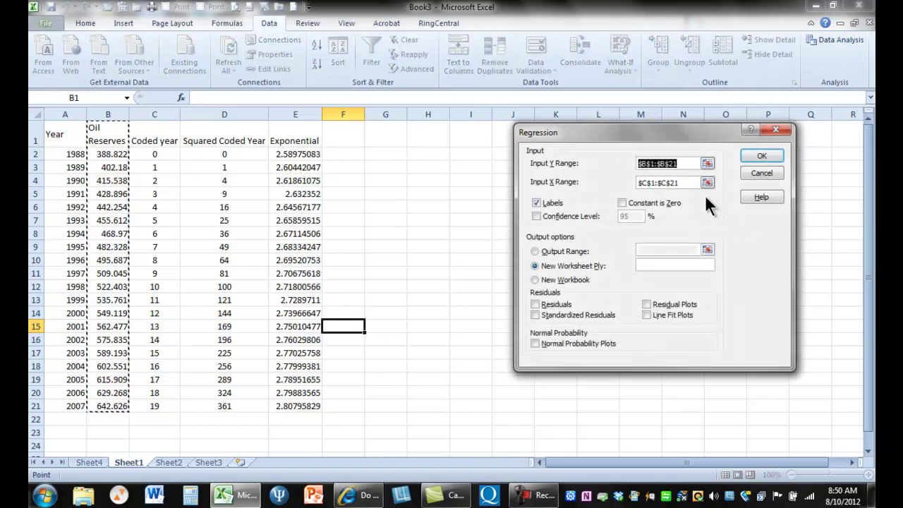
pyautogui.click(707, 183)
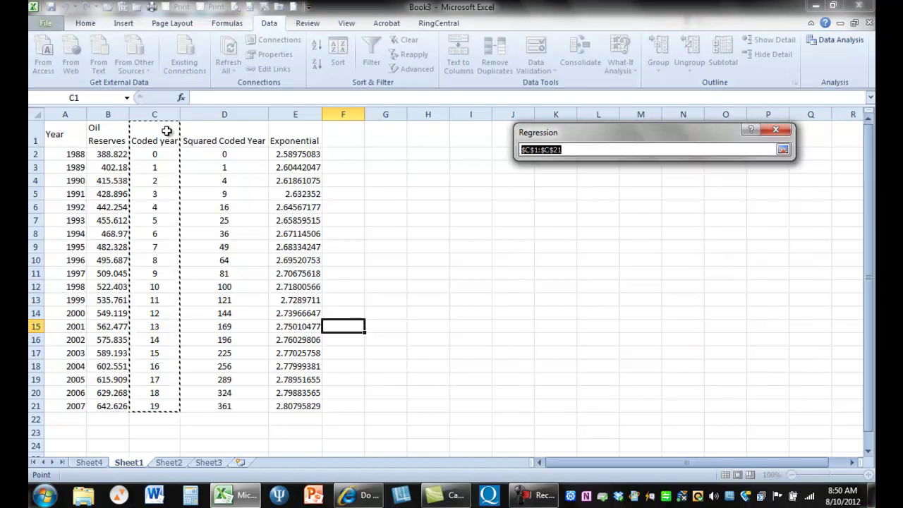
pyautogui.moveTo(166, 132); pyautogui.dragTo(227, 405)
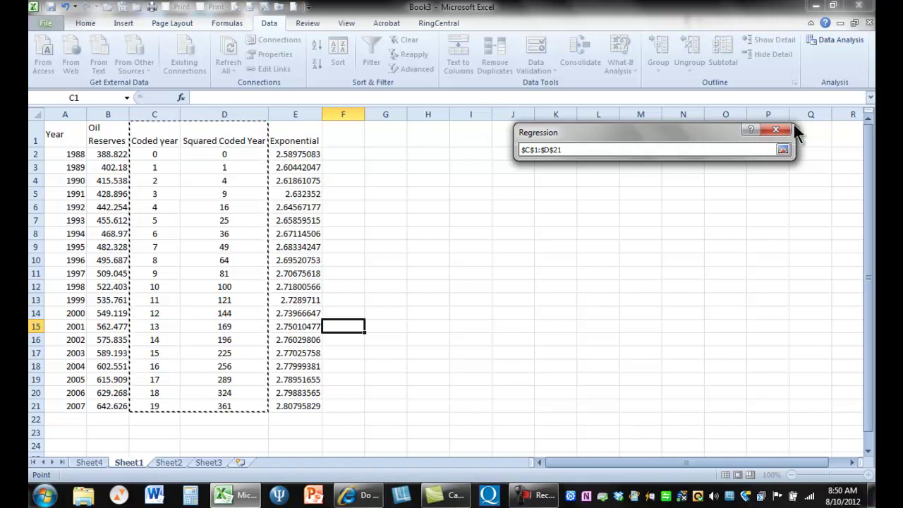
pyautogui.click(781, 149)
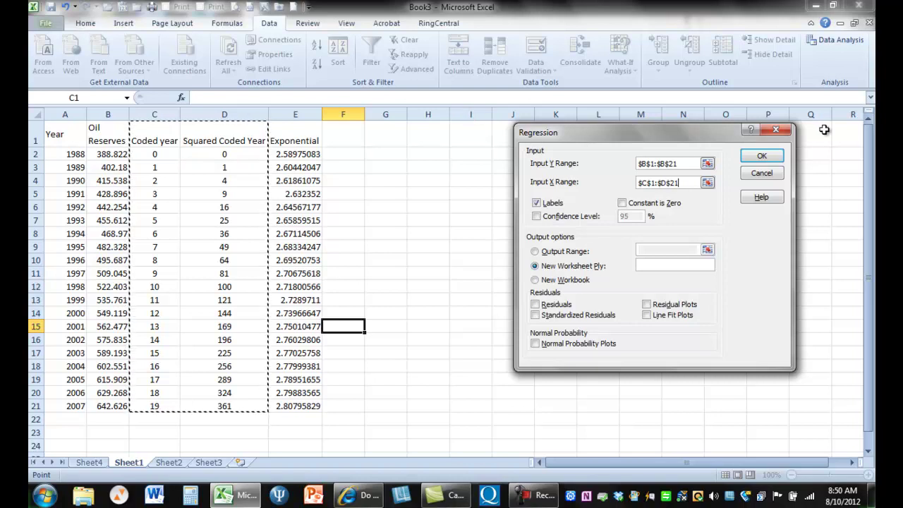
# Step: Run the quadratic regression to a new worksheet and fit column A of the summary output to its labels
pyautogui.click(764, 155)
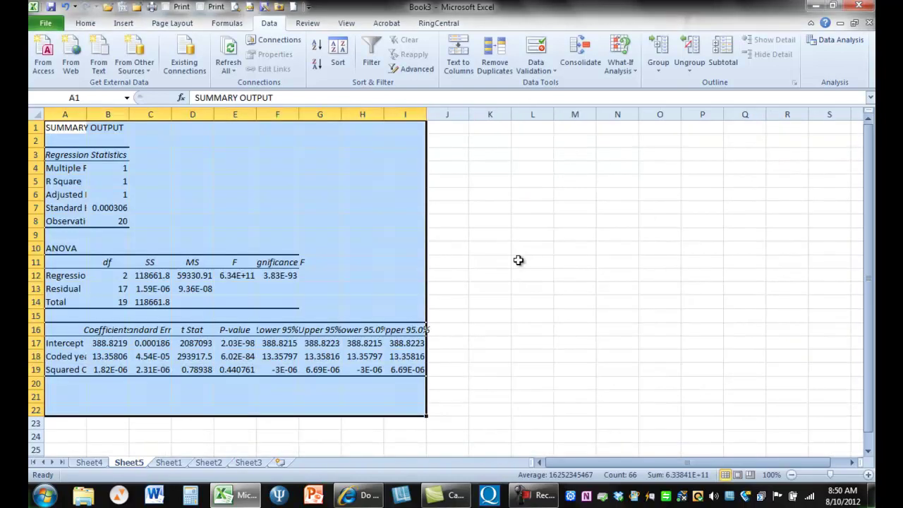
pyautogui.moveTo(86, 115); pyautogui.dragTo(86, 115)
pyautogui.doubleClick(86, 115)
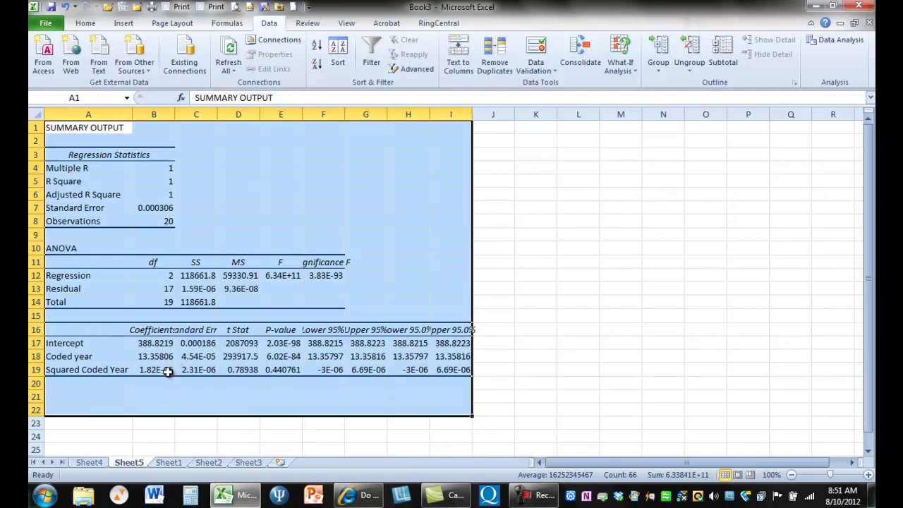
pyautogui.click(182, 435)
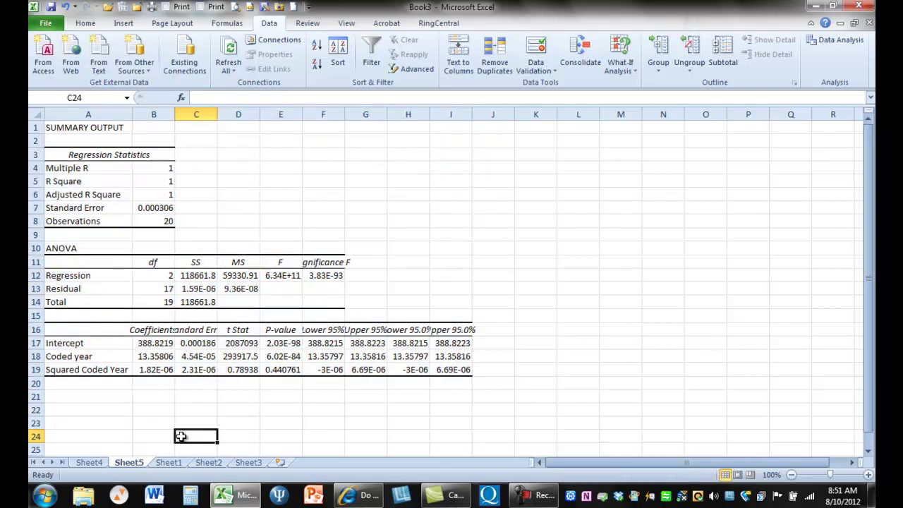
# Step: Format the squared coded year coefficient in B19 as a Number with more than 13 decimal places
pyautogui.click(154, 372)
pyautogui.rightClick(157, 376)
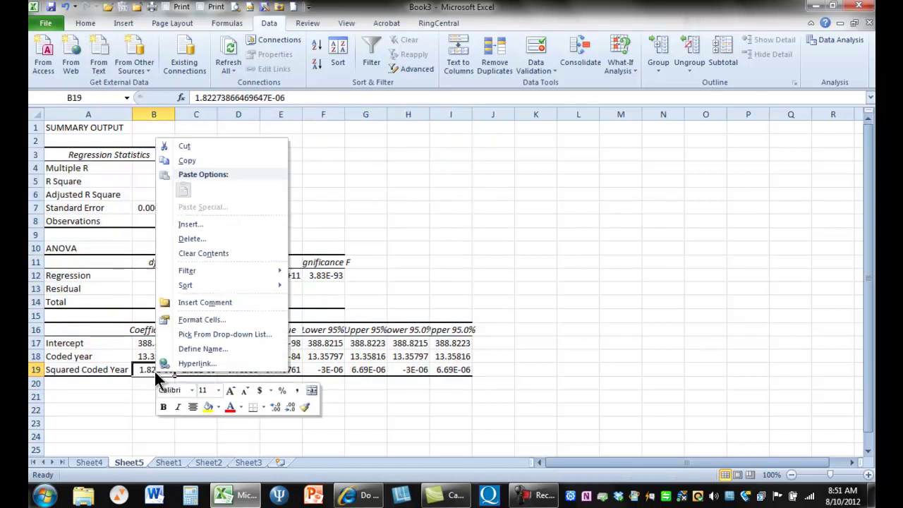
pyautogui.click(197, 318)
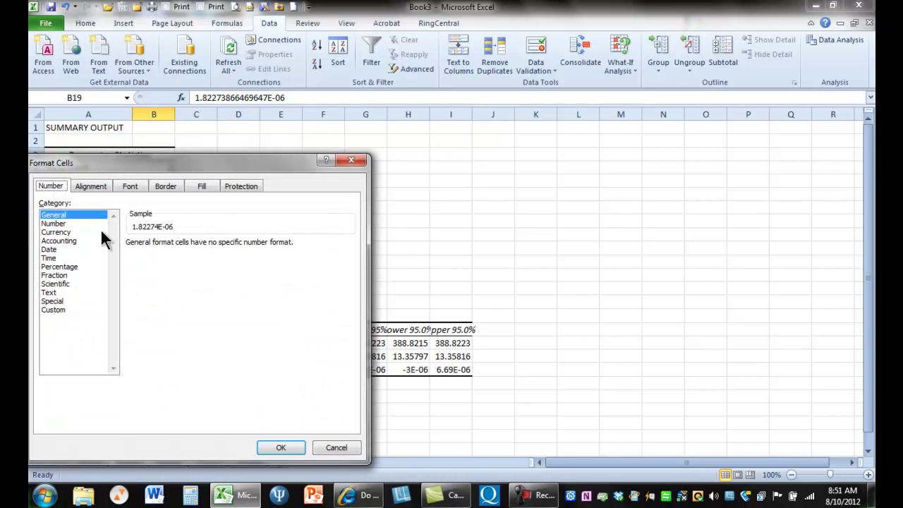
pyautogui.click(74, 223)
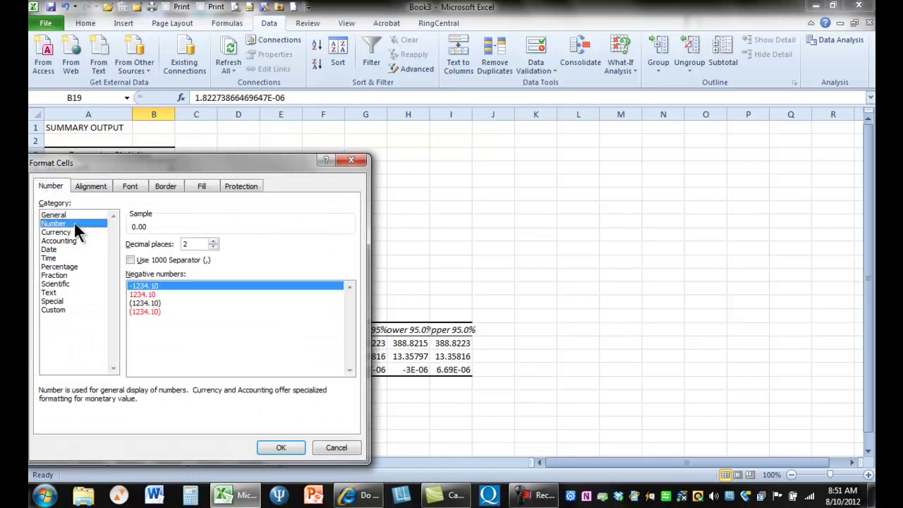
pyautogui.click(213, 242)
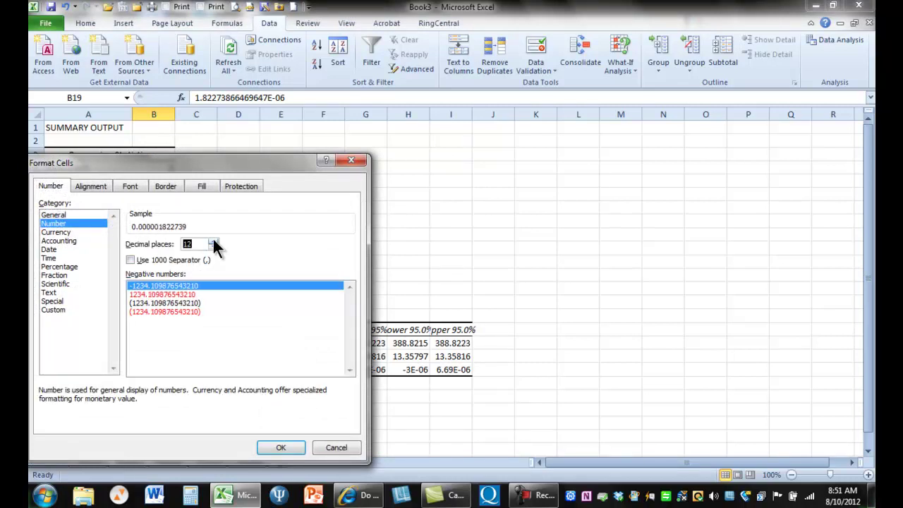
pyautogui.click(213, 242)
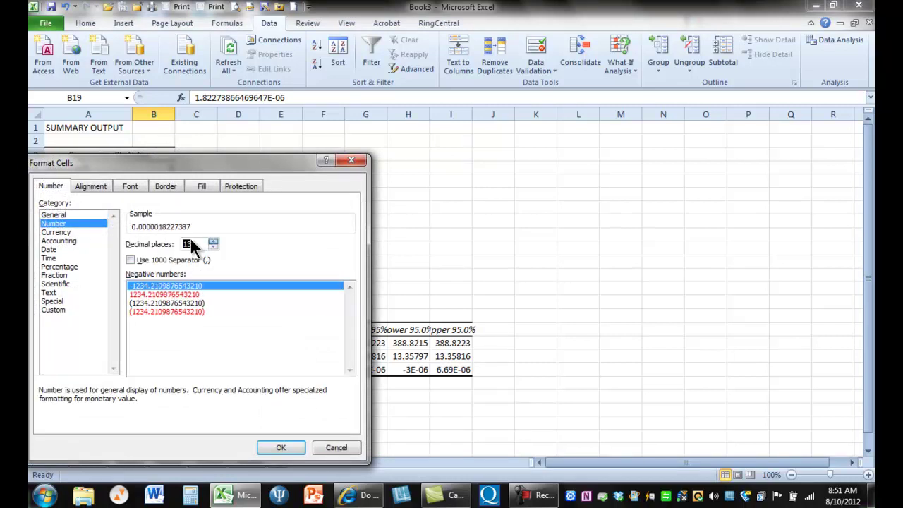
pyautogui.click(272, 452)
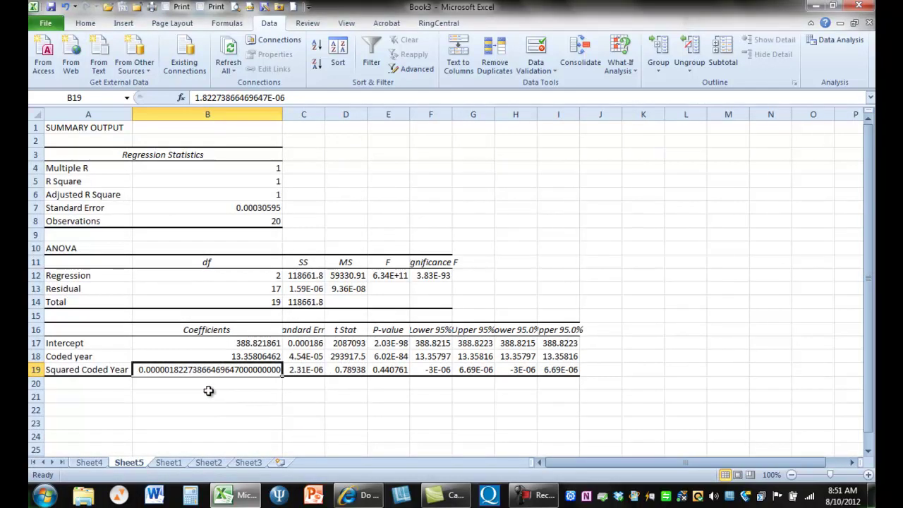
# Step: Switch to MyMathLab in Internet Explorer to compare part c's quadratic trend equation with the regression coefficients, and return to Excel
pyautogui.click(350, 501)
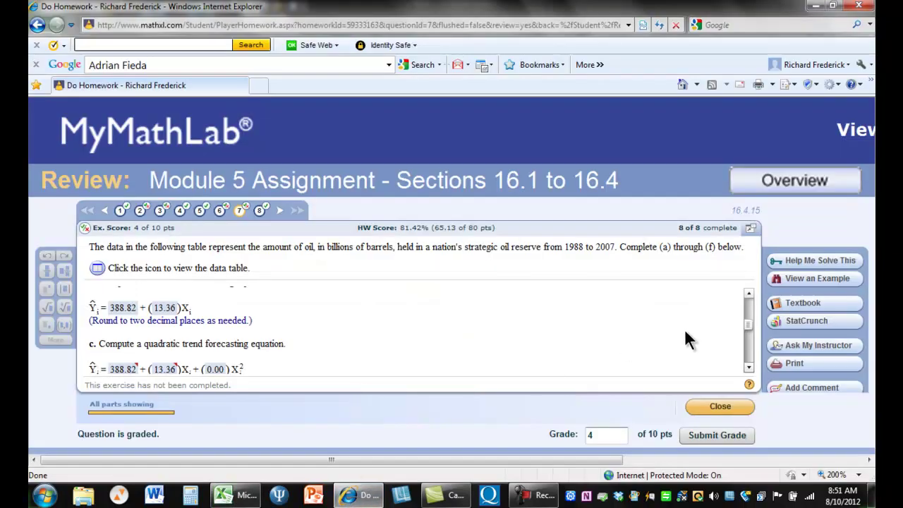
pyautogui.moveTo(745, 324); pyautogui.dragTo(745, 328)
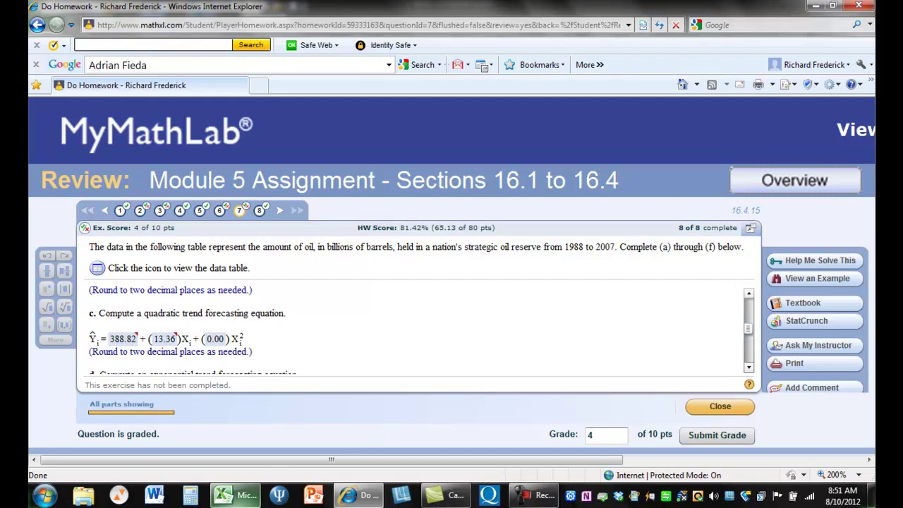
pyautogui.moveTo(240, 497)
pyautogui.click(176, 400)
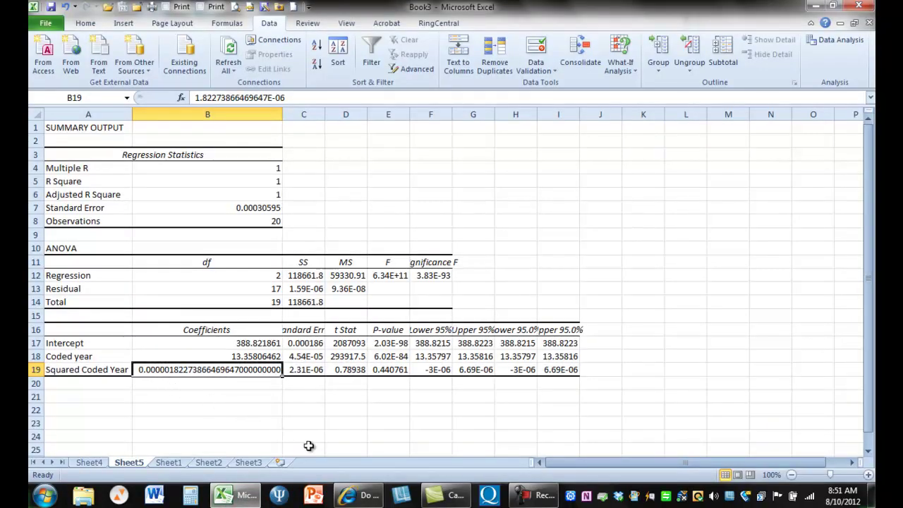
pyautogui.moveTo(346, 496)
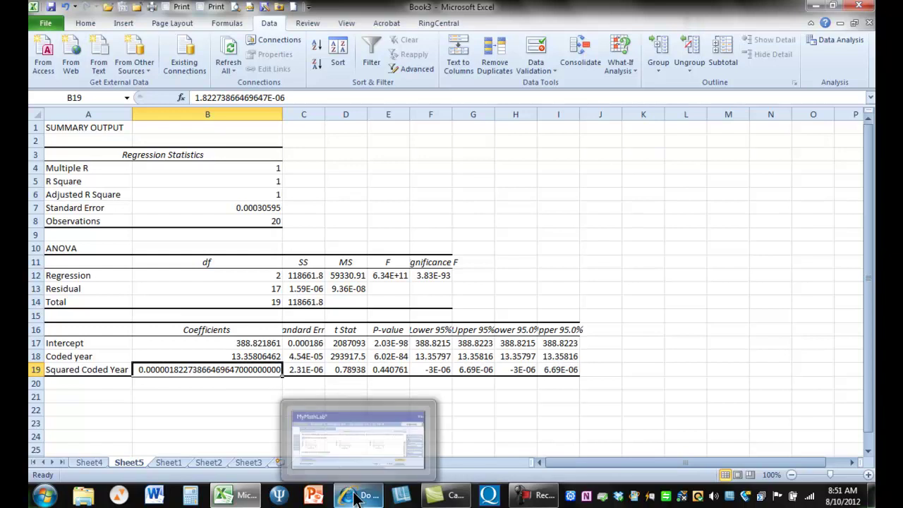
# Step: Start another Regression on Sheet1's data and set its Input X Range to only the coded years in C1:C21
pyautogui.click(171, 464)
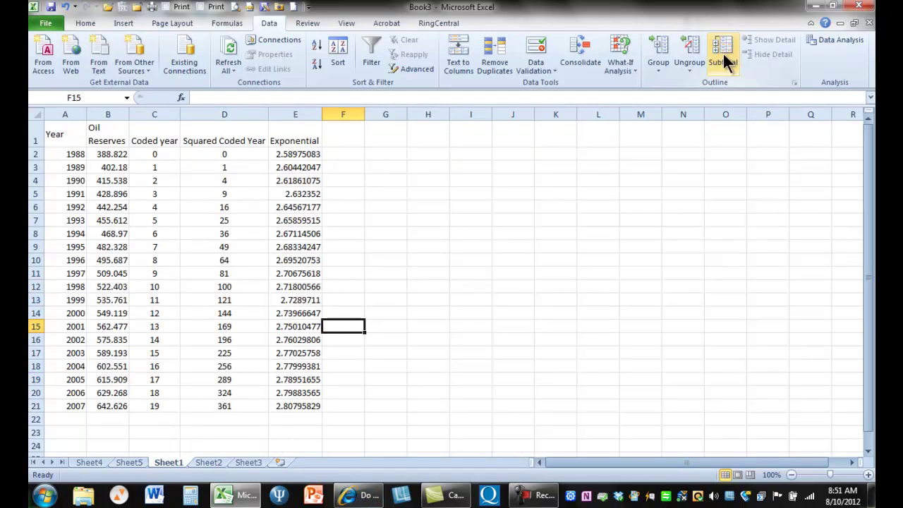
pyautogui.click(827, 39)
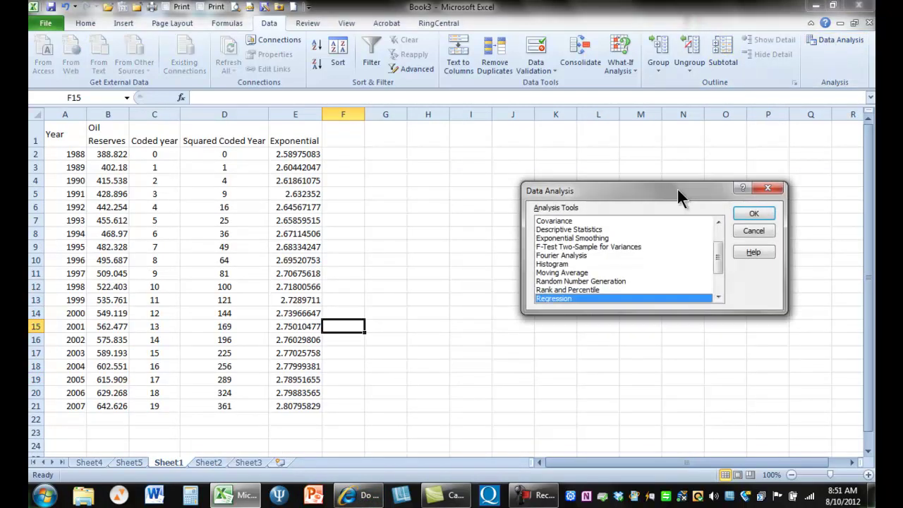
pyautogui.click(752, 213)
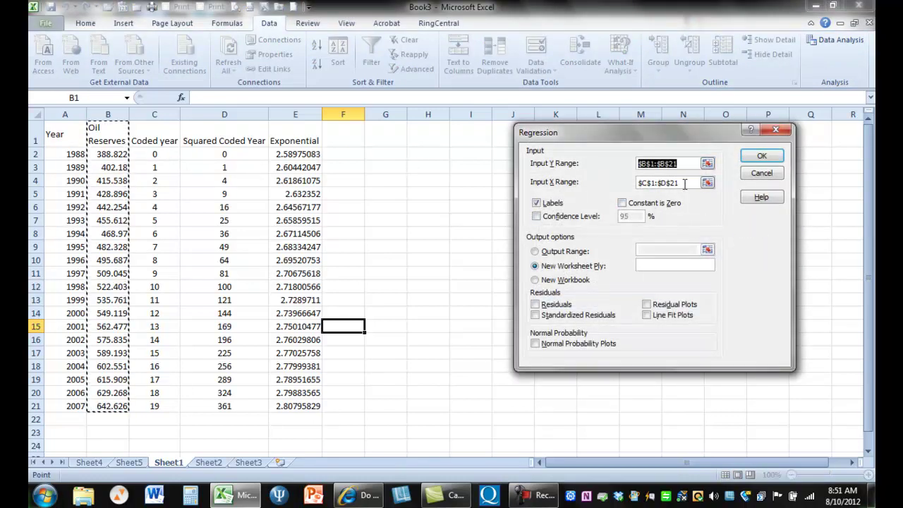
pyautogui.click(708, 183)
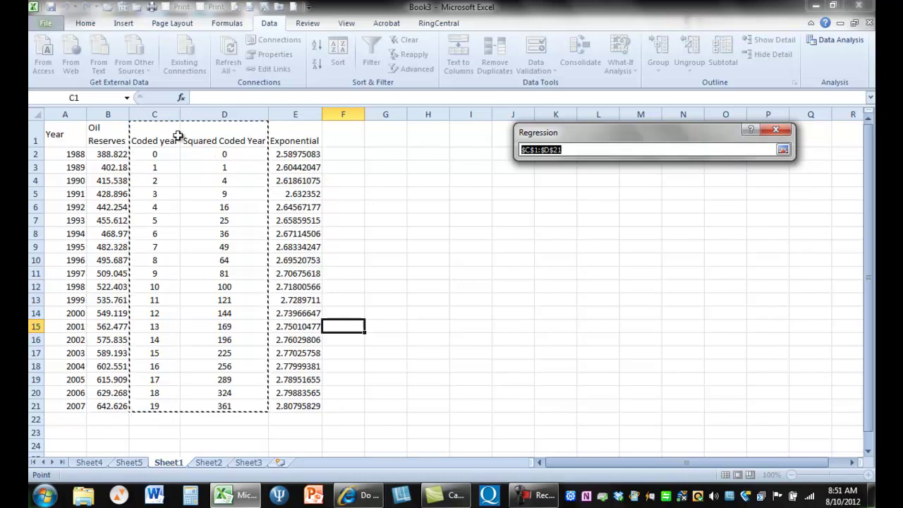
pyautogui.moveTo(168, 130); pyautogui.dragTo(169, 406)
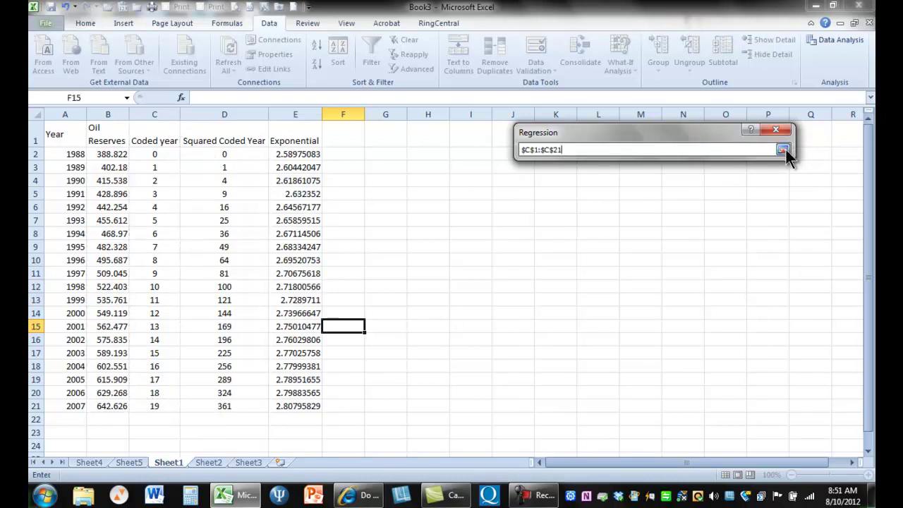
pyautogui.click(785, 150)
# Step: Set the regression's Input Y Range to the Exponential column in E1:E21
pyautogui.click(708, 164)
pyautogui.moveTo(289, 134); pyautogui.dragTo(316, 408)
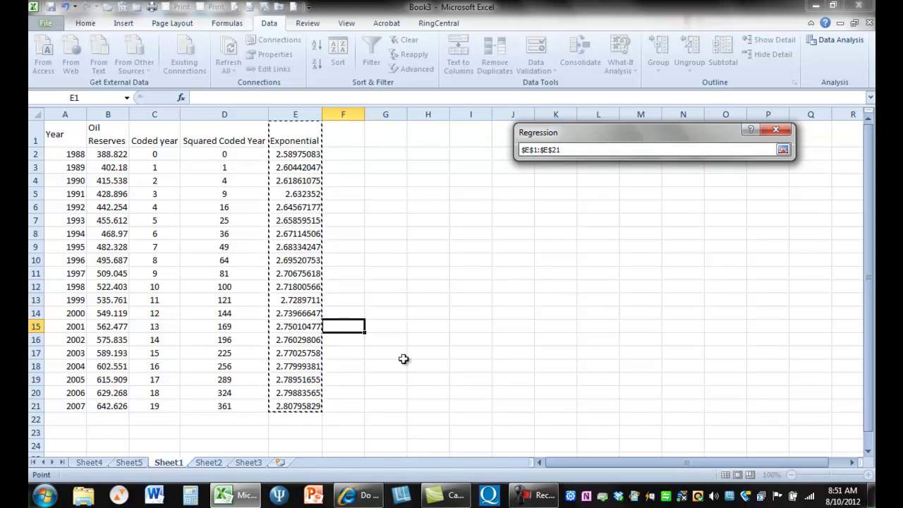
pyautogui.click(783, 150)
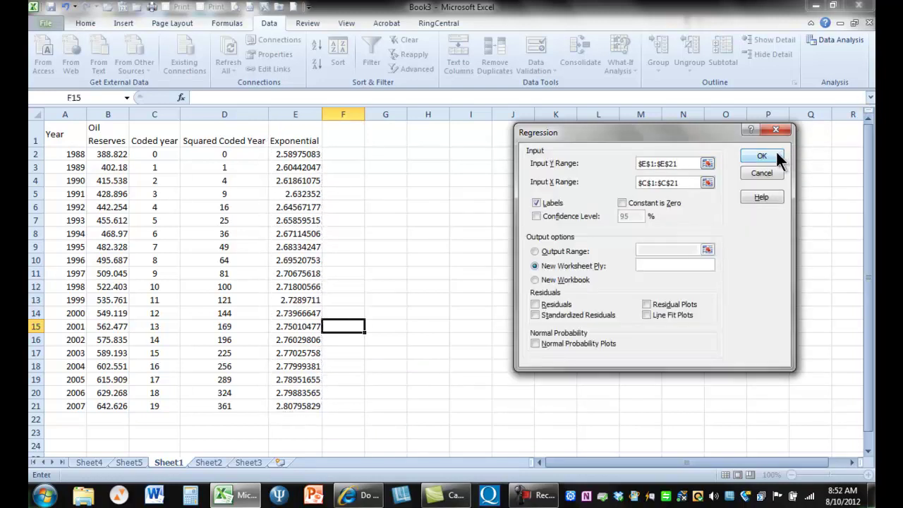
# Step: Run the exponential regression to a new worksheet and fit column A of its summary output to the labels
pyautogui.click(772, 153)
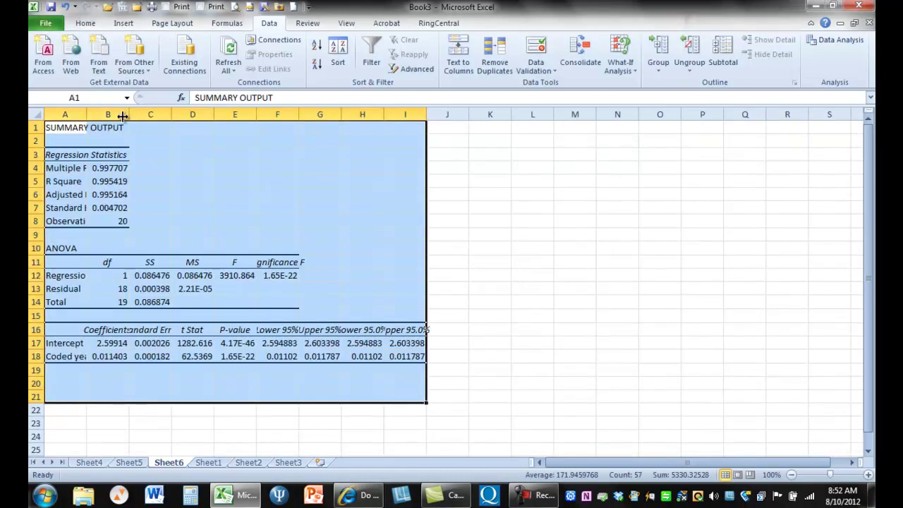
pyautogui.doubleClick(86, 114)
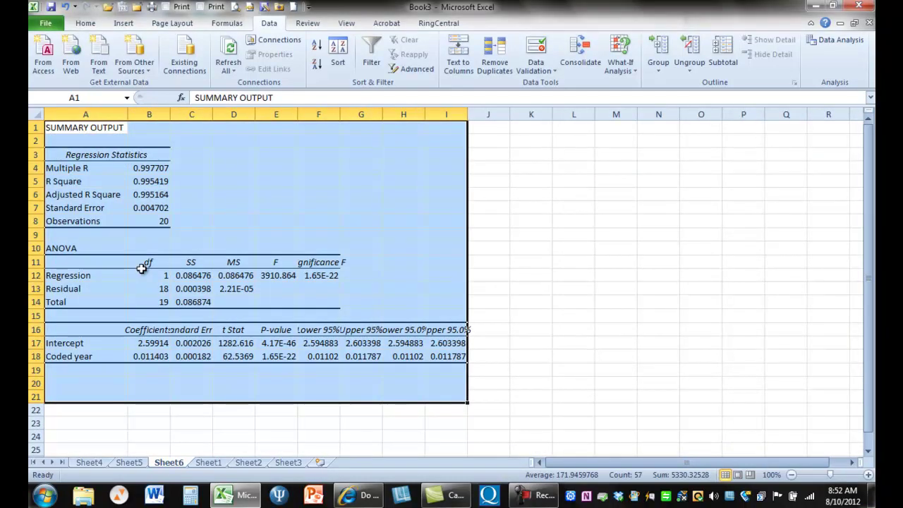
pyautogui.click(177, 410)
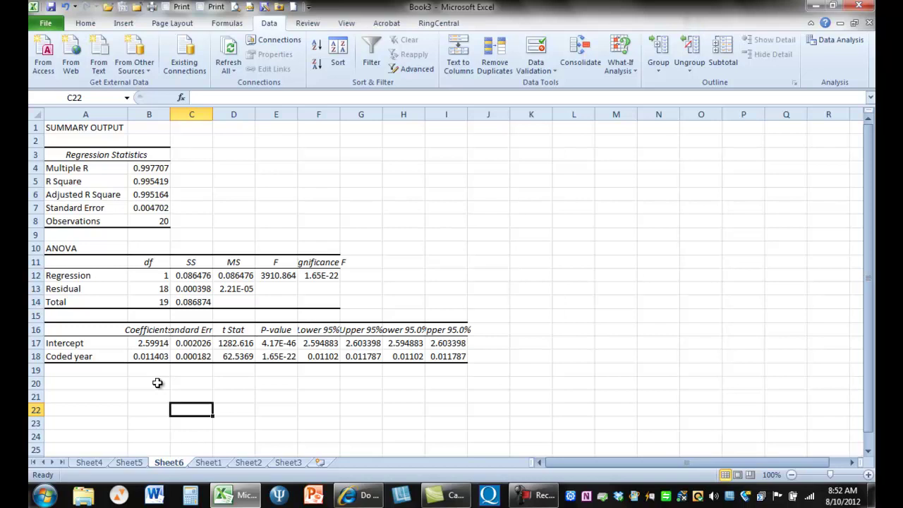
# Step: Enter the label Intercept in A20, below the exponential regression's coefficients table
pyautogui.click(157, 383)
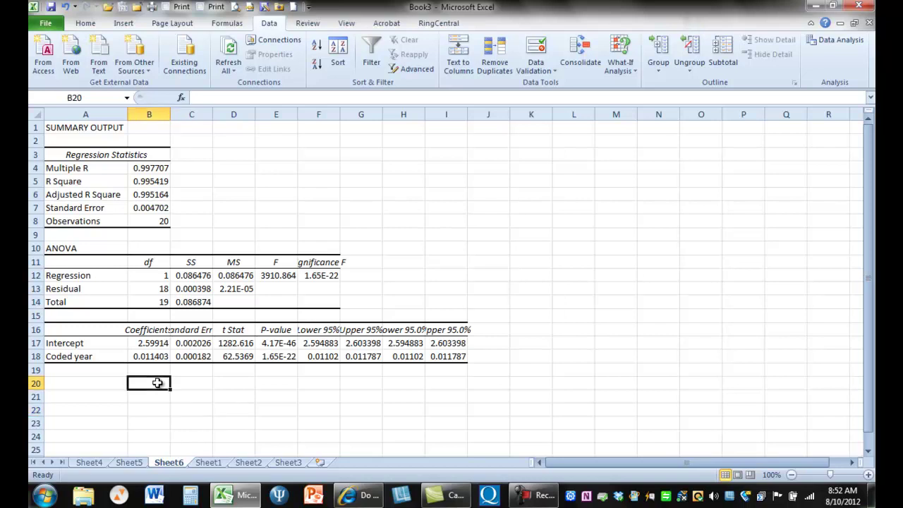
pyautogui.click(115, 380)
pyautogui.write('Interc')
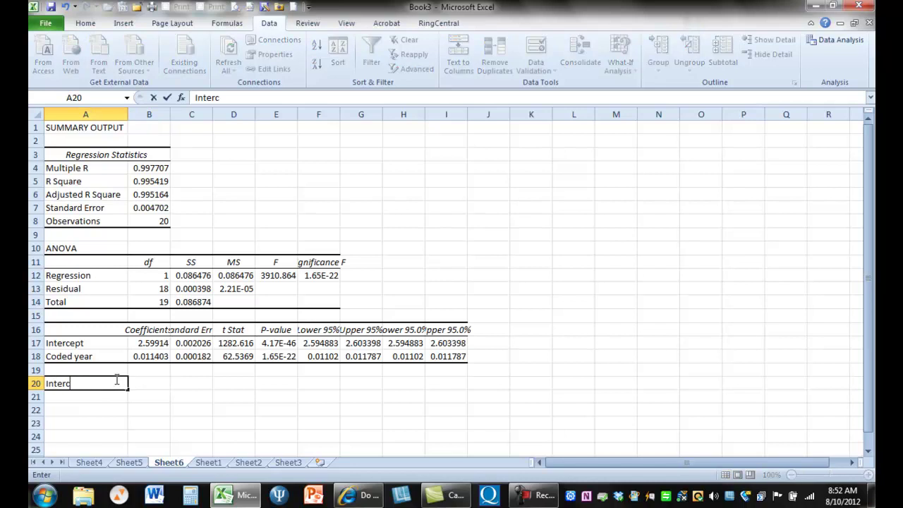
pyautogui.write('ept')
pyautogui.press('Tab')
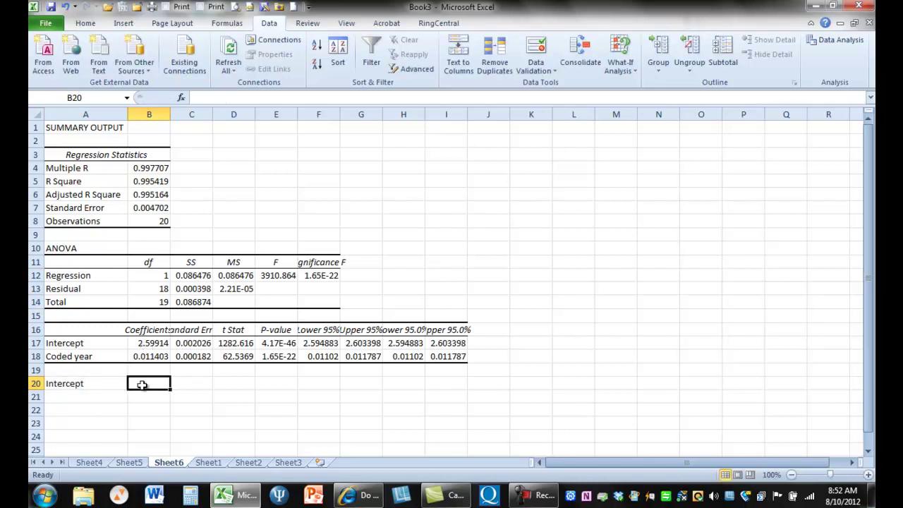
# Step: In B20, calculate 10 raised to the power of the intercept coefficient with the formula =10^B17
pyautogui.write('10')
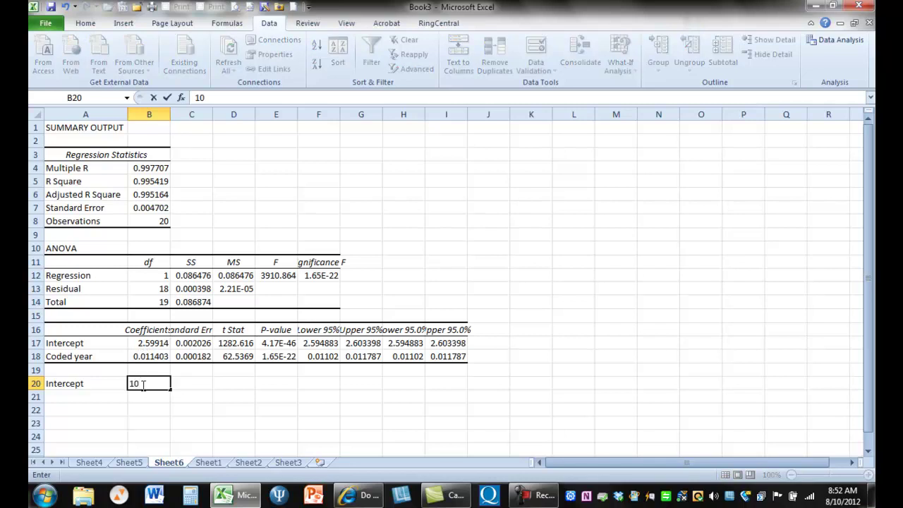
pyautogui.press('BackSpace')
pyautogui.write('=10')
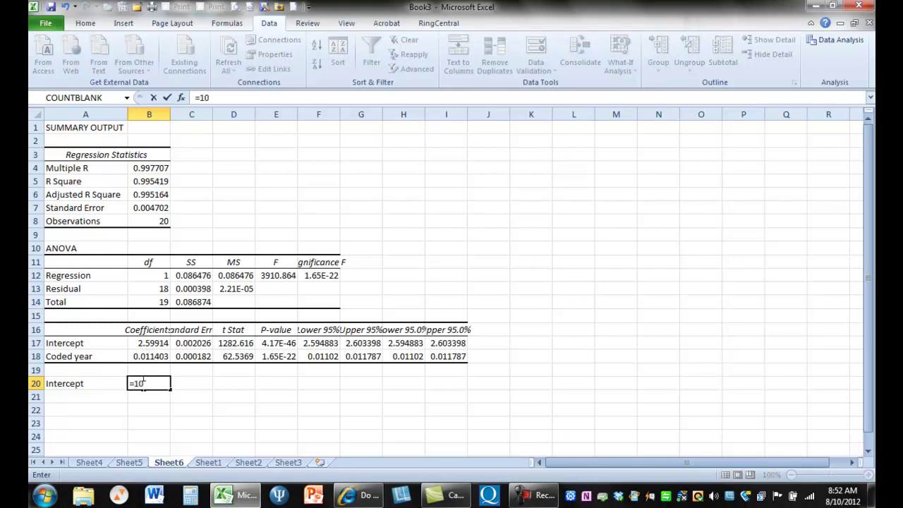
pyautogui.write('^')
pyautogui.click(152, 344)
pyautogui.press('Return')
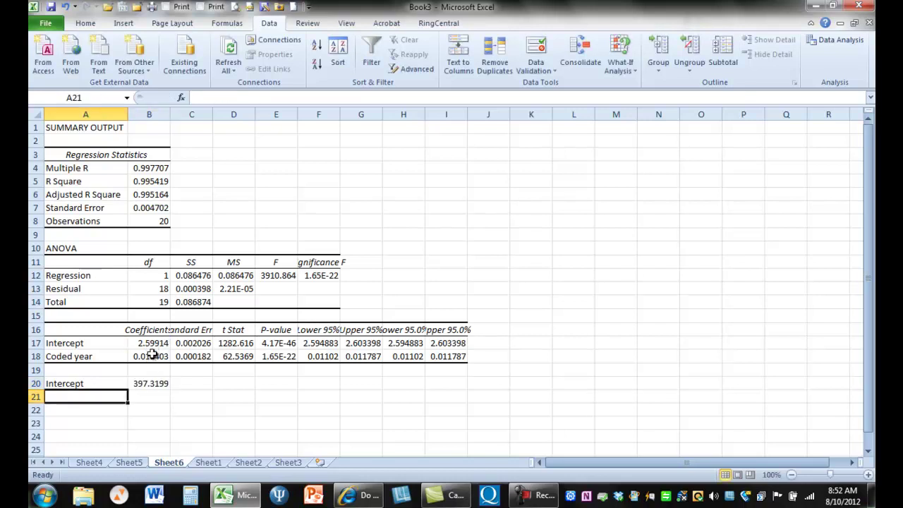
# Step: Label A21 Slope and, in B21, calculate 10 raised to the power of the Coded year coefficient with =10^B18
pyautogui.write('Slope')
pyautogui.press('Tab')
pyautogui.write('=10')
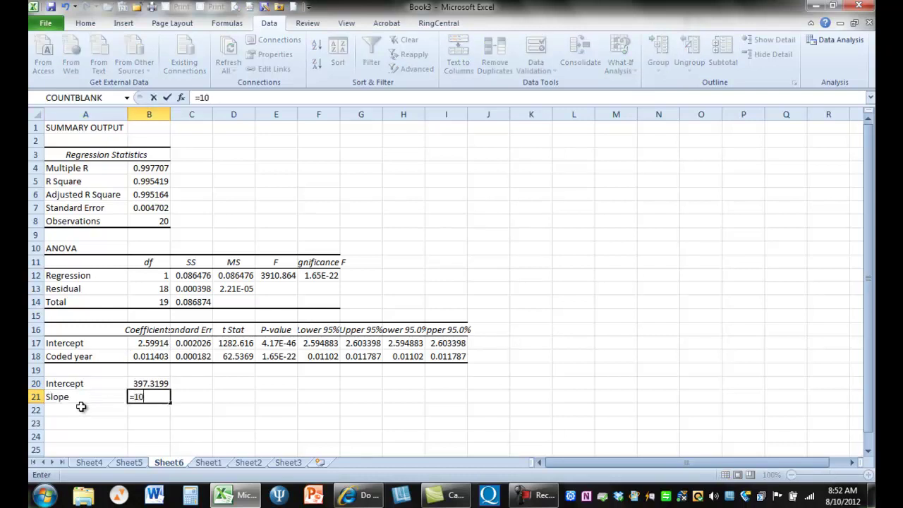
pyautogui.write('^')
pyautogui.click(142, 358)
pyautogui.press('Return')
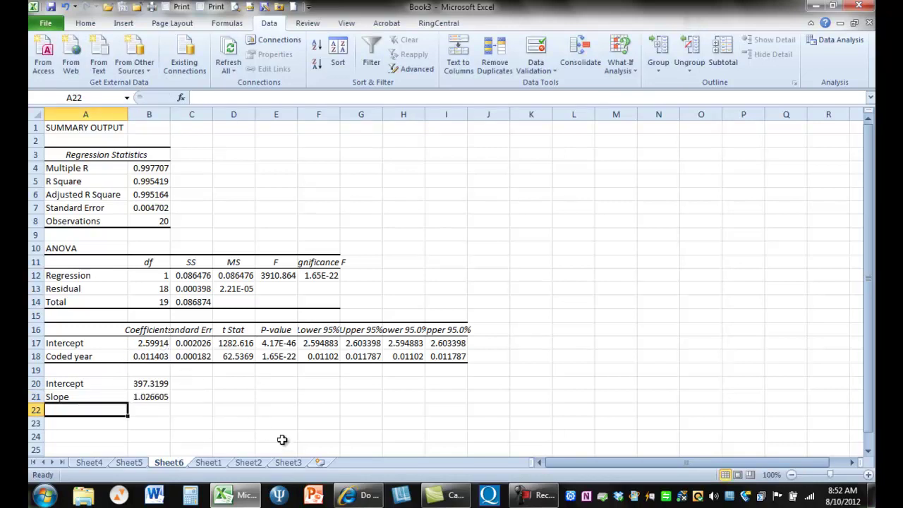
# Step: Switch to the MyMathLab exercise in Internet Explorer, compare part d's exponential trend equation with the converted coefficients, and return to Excel
pyautogui.hotkey('alt', 'Tab')
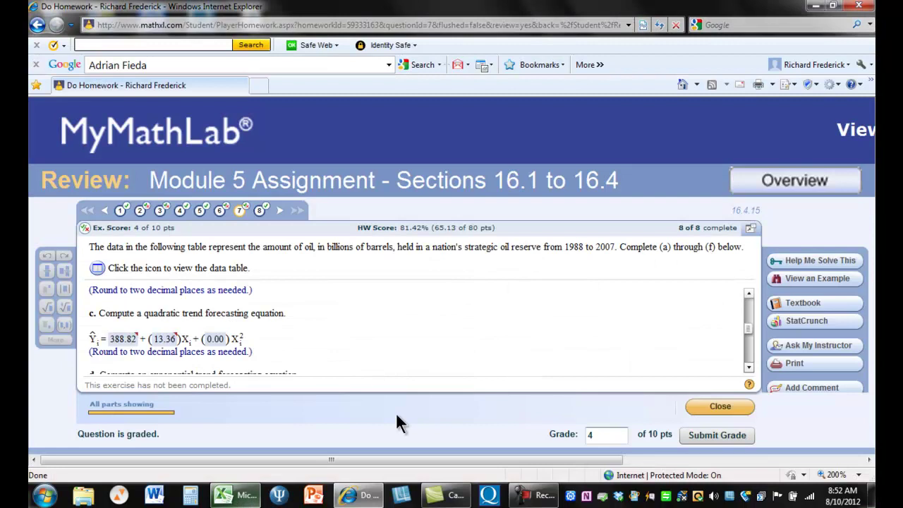
pyautogui.moveTo(748, 326); pyautogui.dragTo(748, 336)
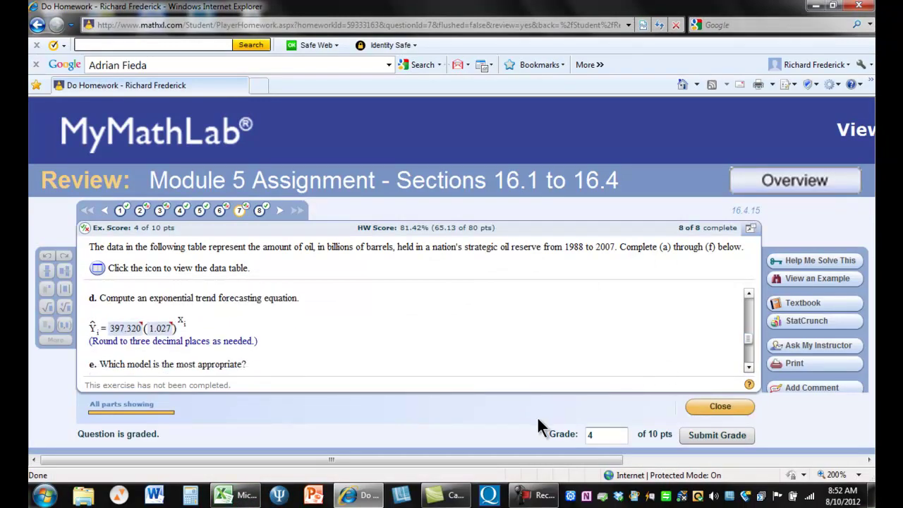
pyautogui.click(243, 498)
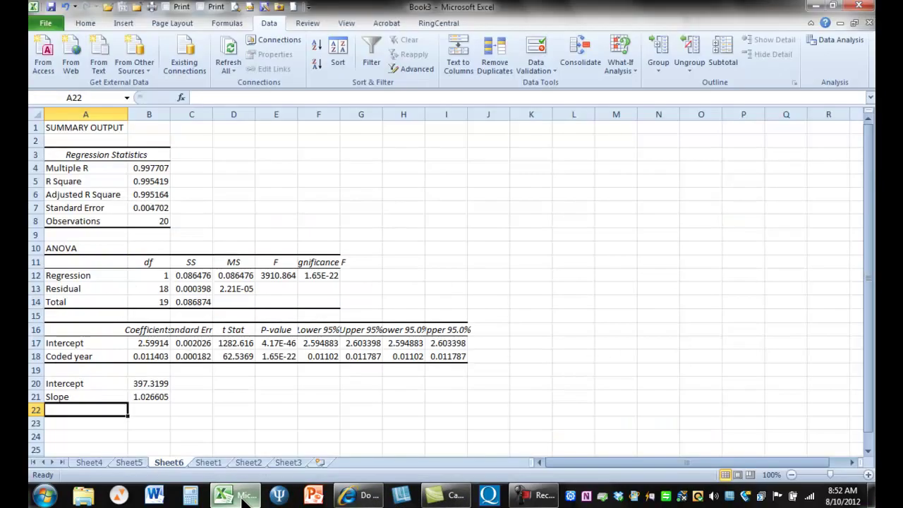
pyautogui.click(375, 498)
pyautogui.rightClick(374, 498)
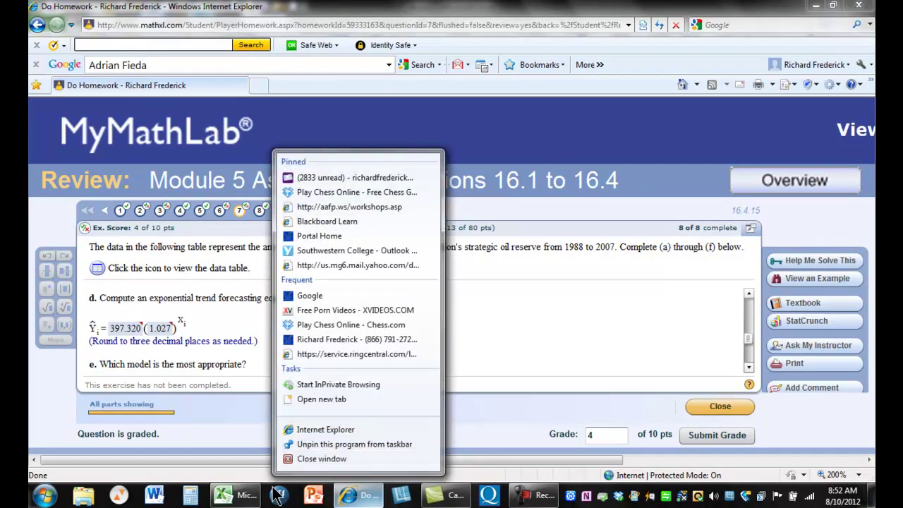
pyautogui.click(230, 498)
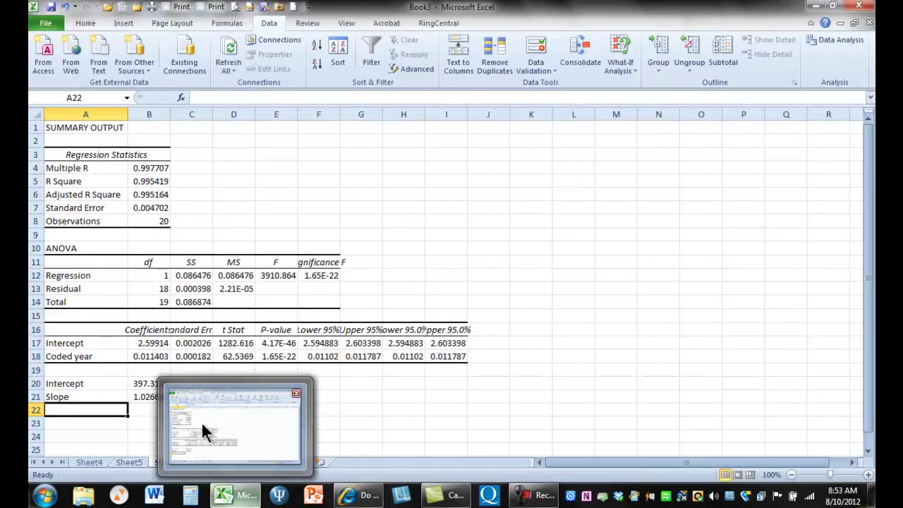
pyautogui.click(572, 334)
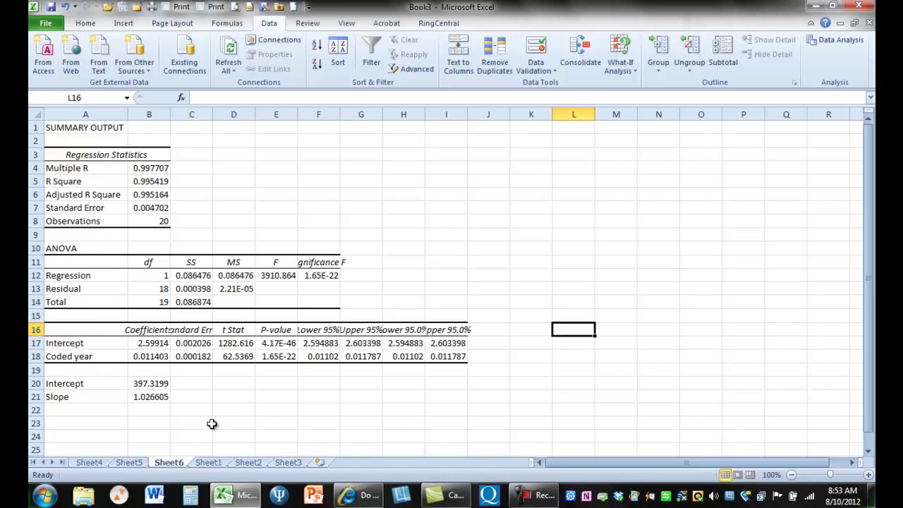
# Step: Examine the Coded year and Squared Coded Year data in C1:D21 on Sheet1
pyautogui.click(211, 461)
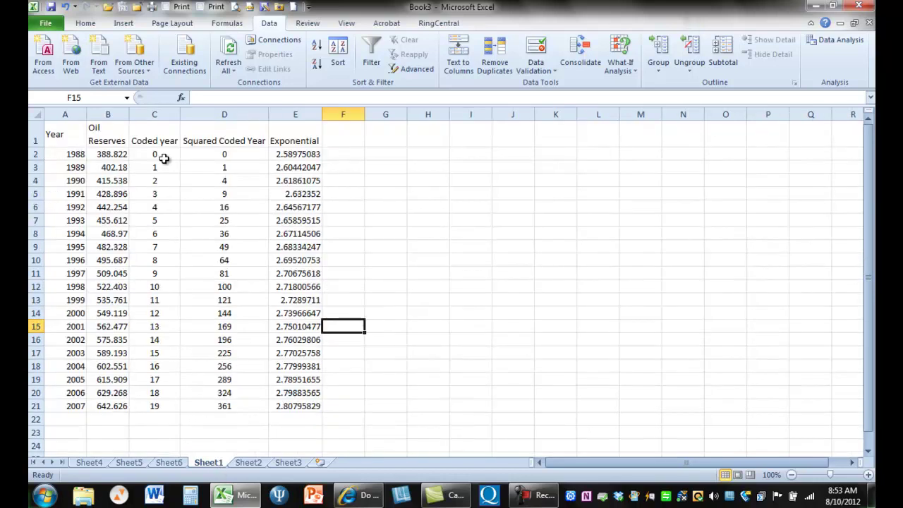
pyautogui.moveTo(154, 134); pyautogui.dragTo(247, 403)
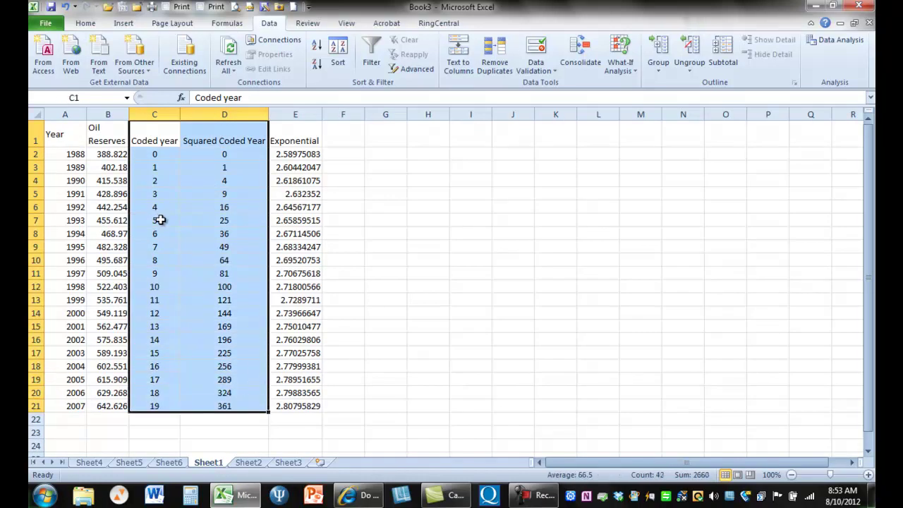
pyautogui.click(382, 211)
# Step: Replace the Coded year header in C1 with X2 and the Squared Coded Year header in D1 with X1
pyautogui.click(154, 141)
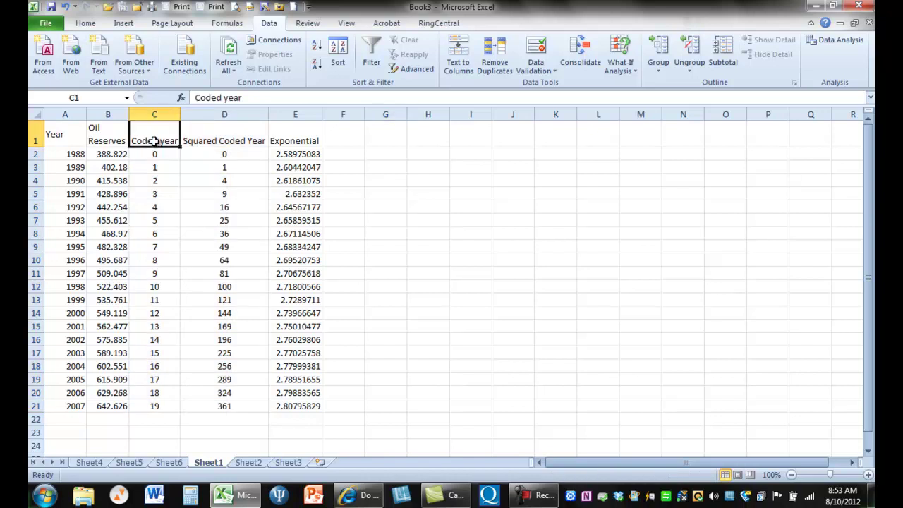
pyautogui.press('Delete')
pyautogui.press('Right')
pyautogui.press('Delete')
pyautogui.write('X1')
pyautogui.click(154, 154)
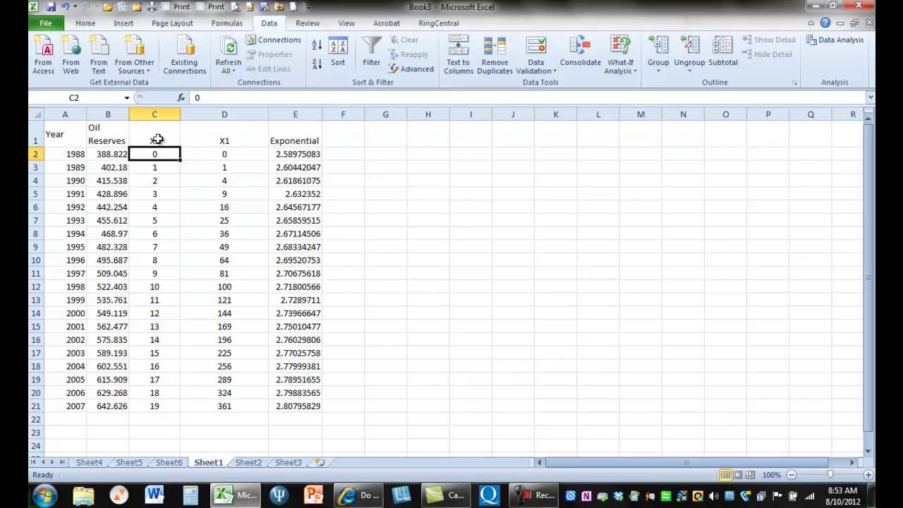
pyautogui.click(157, 138)
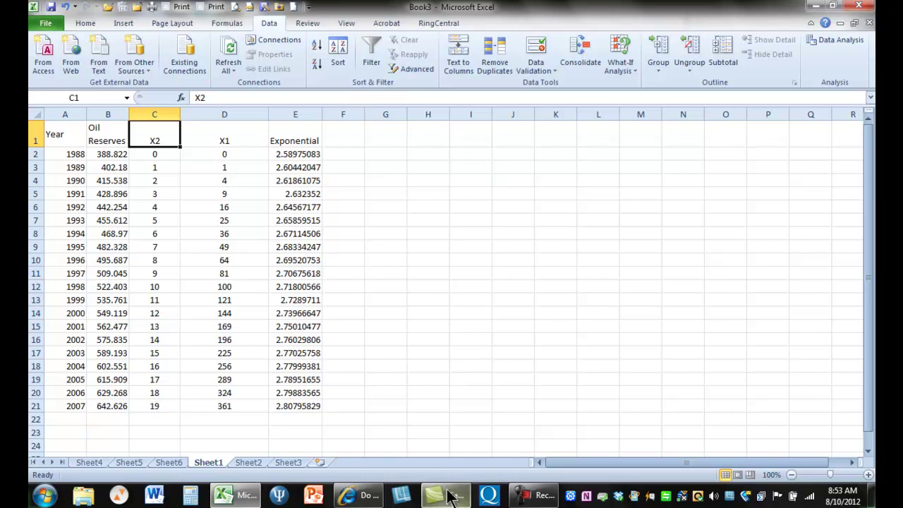
pyautogui.click(535, 496)
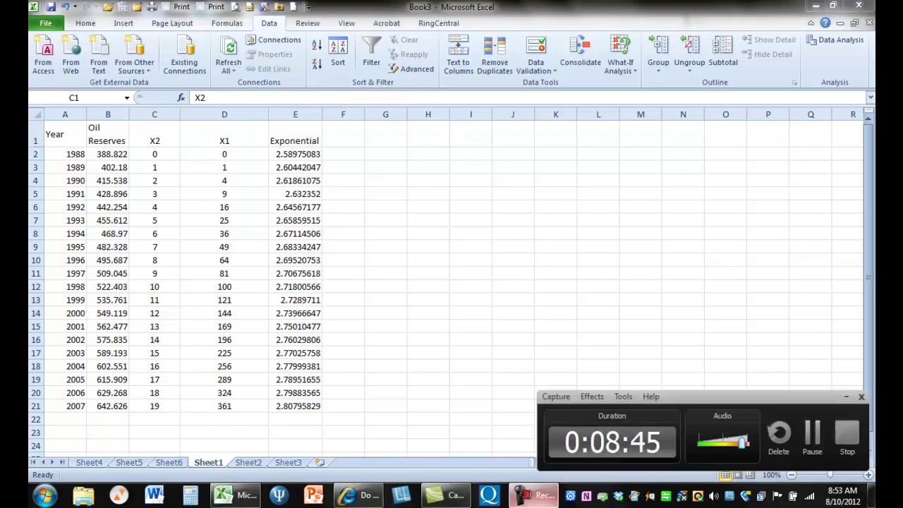